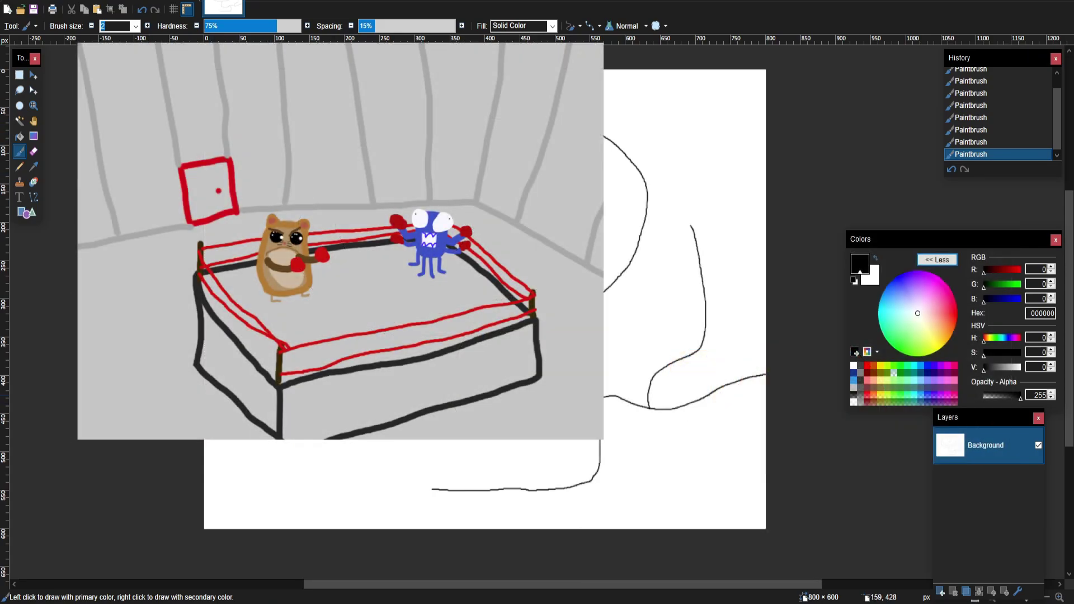
Undo the last Paintbrush stroke of the previous doodle to get back to blank white.
key("ctrl+z")
key("ctrl+z")
key("ctrl+z")
key("ctrl+z")
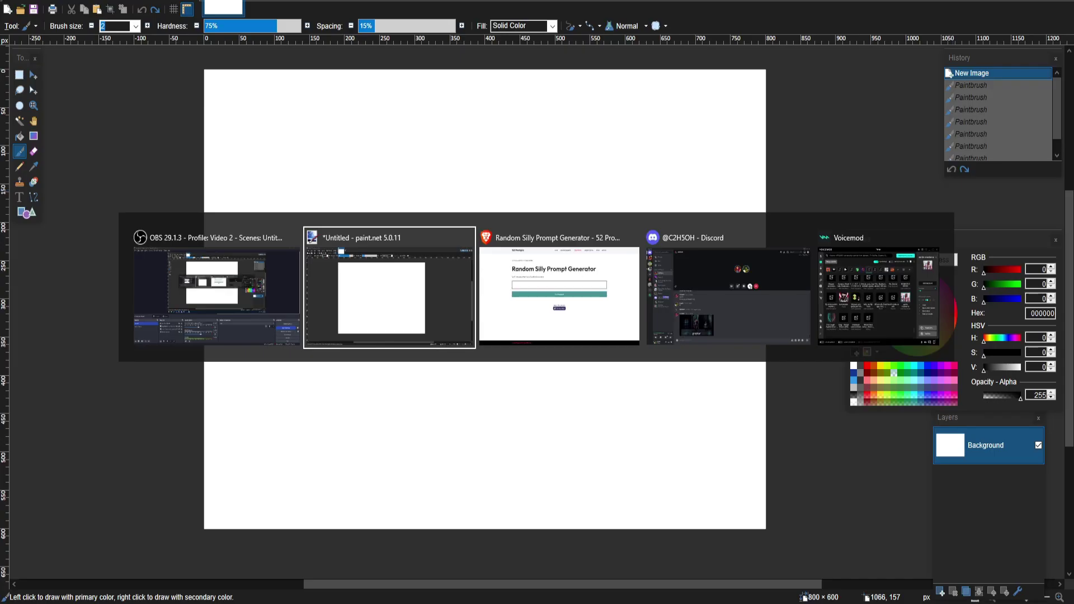
Generate the new prompt 'A yeti wearing a fancy shirt with a long skirt' and return to paint.net.
key("alt+Tab")
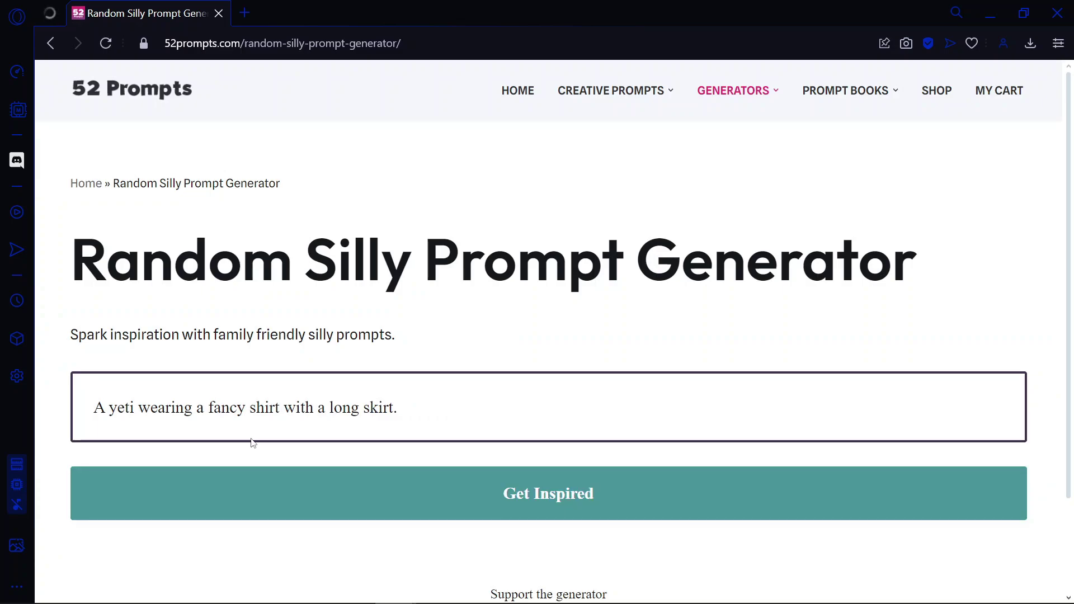
left_click(253, 492)
key("alt+Tab")
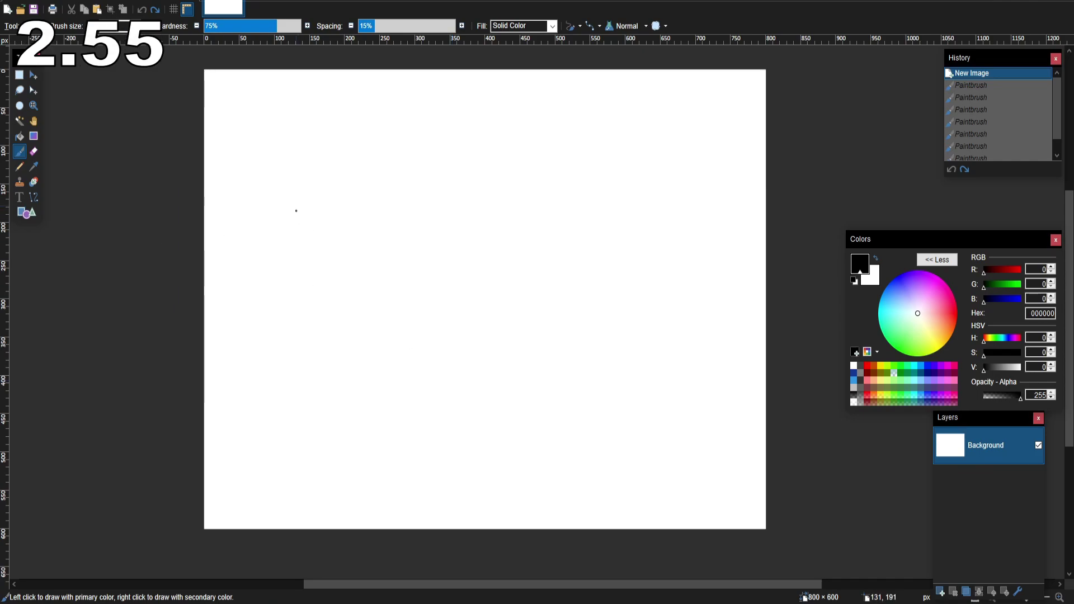
Add Layer 2 as a separate drawing layer with Ctrl+Shift+N.
key("ctrl+shift+n")
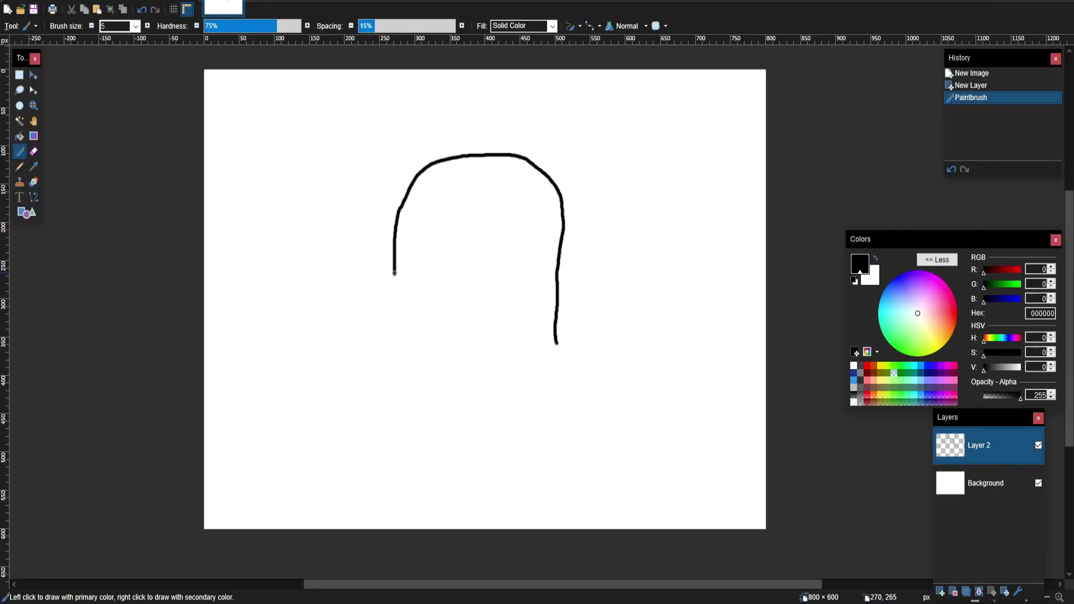
Extend both sides of the head down into shoulders and arms, and add the left arm's inner edge.
left_click_drag(394, 273, 391, 367)
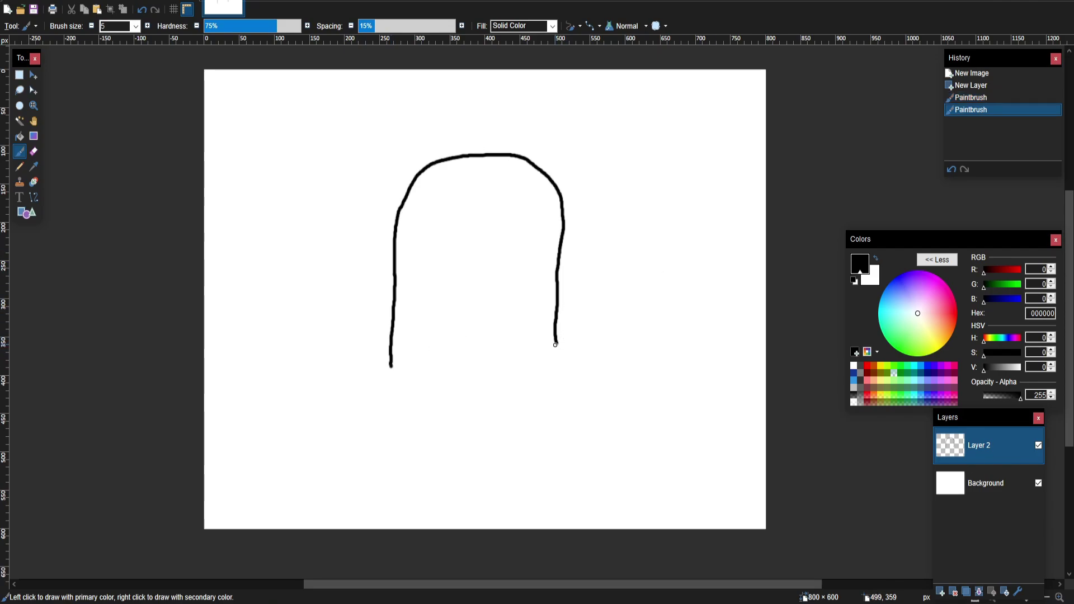
left_click_drag(557, 341, 558, 373)
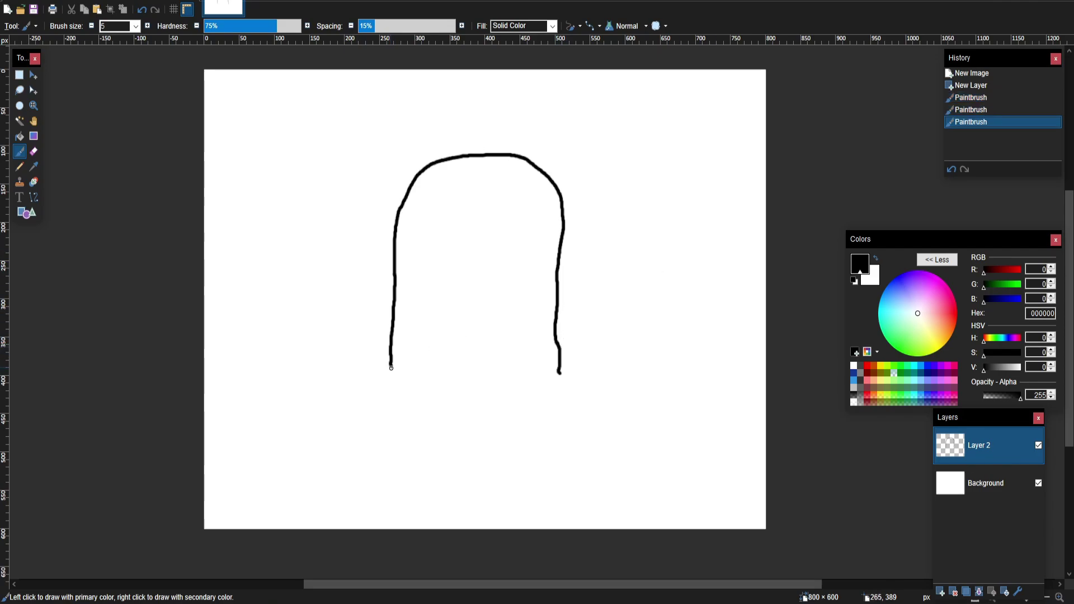
mouse_move(391, 365)
left_mouse_down()
mouse_move(315, 370)
mouse_move(253, 529)
left_mouse_up()
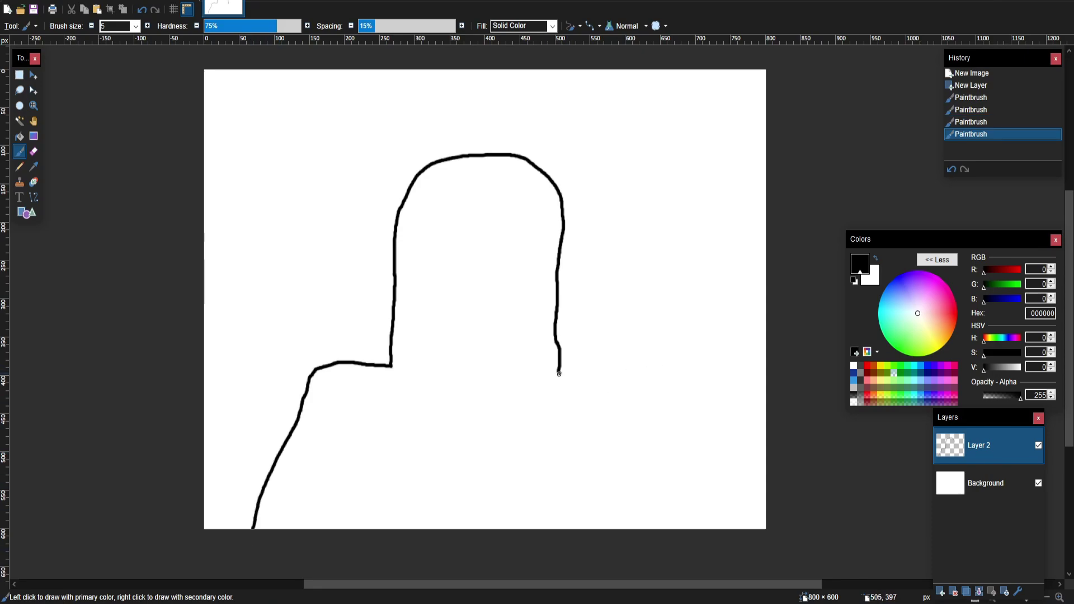
mouse_move(558, 373)
left_mouse_down()
mouse_move(607, 372)
mouse_move(671, 468)
mouse_move(681, 528)
left_mouse_up()
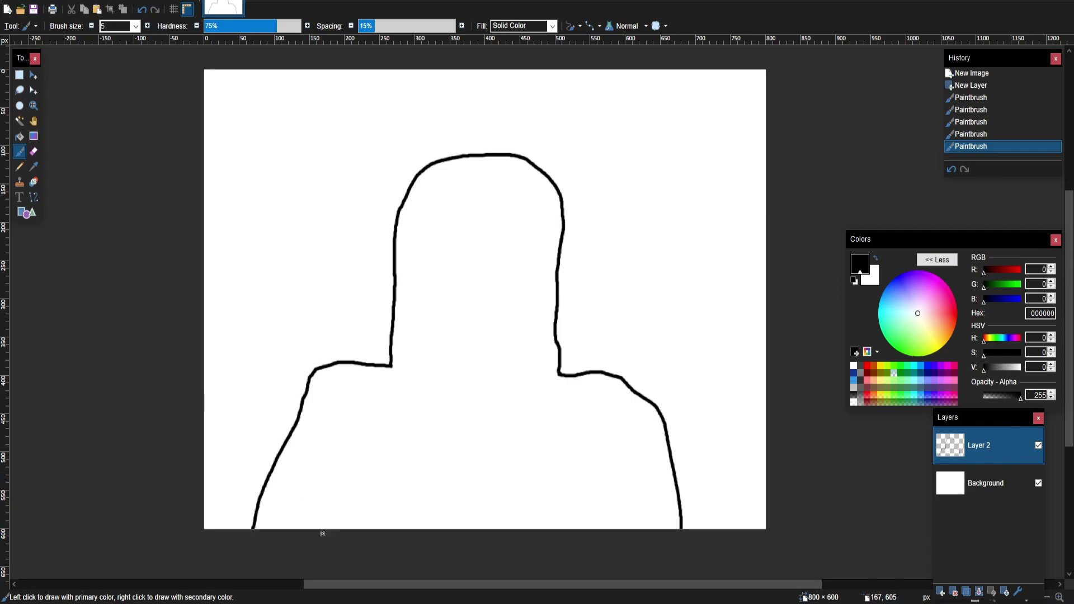
left_click_drag(322, 532, 355, 454)
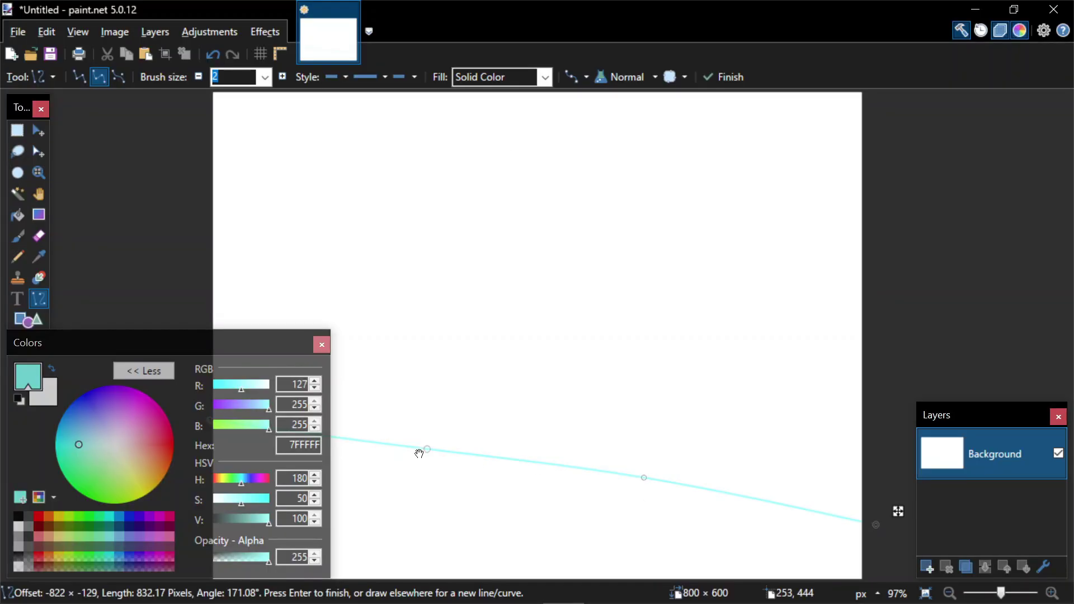
left_click_drag(420, 453, 399, 464)
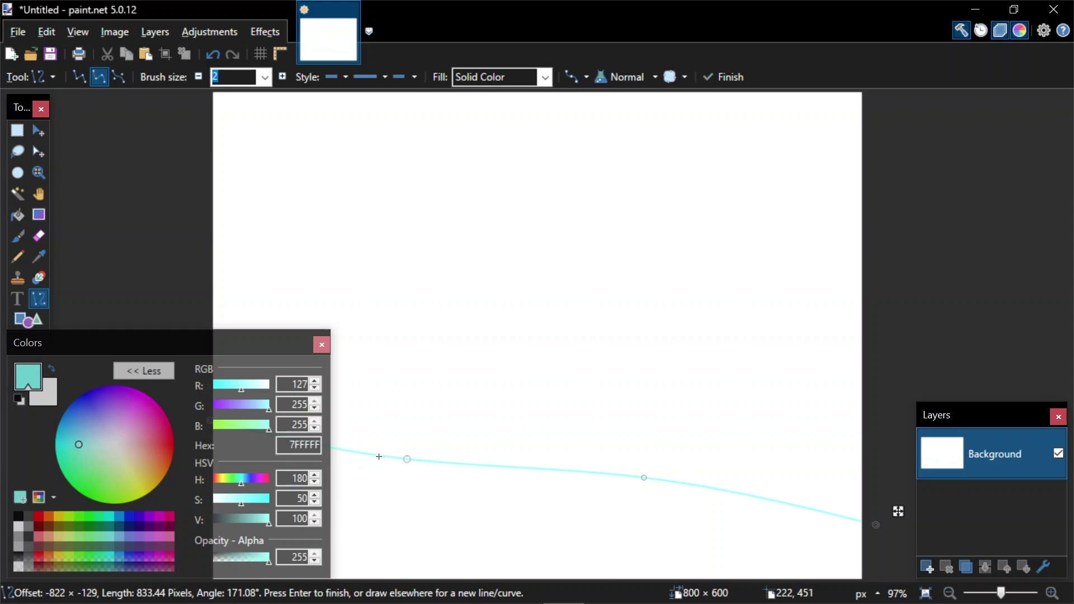
Fill the canvas cyan, draw the right arm's inner edge and the oval face opening in the hood.
left_click(17, 215)
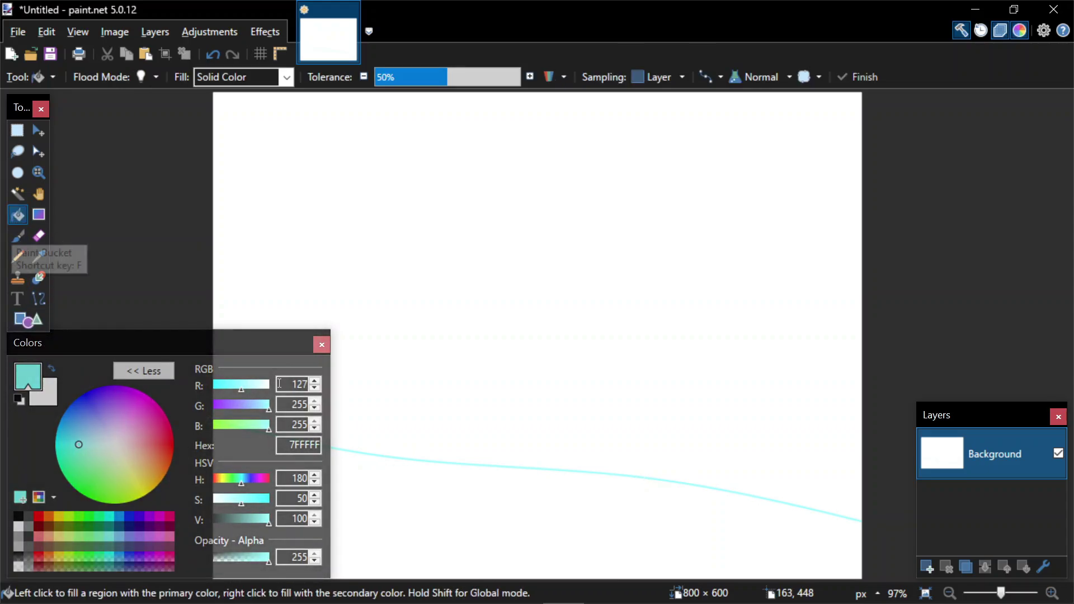
left_click(514, 531)
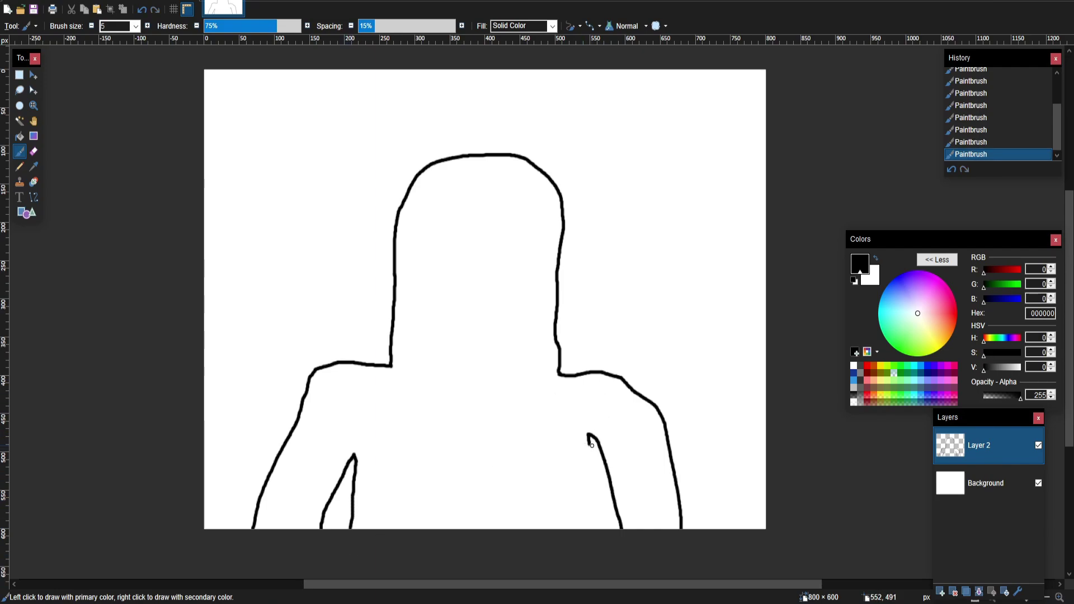
left_click_drag(588, 442, 585, 528)
mouse_move(533, 238)
left_mouse_down()
mouse_move(520, 192)
mouse_move(469, 184)
mouse_move(438, 200)
mouse_move(424, 237)
left_mouse_up()
key("ctrl+z")
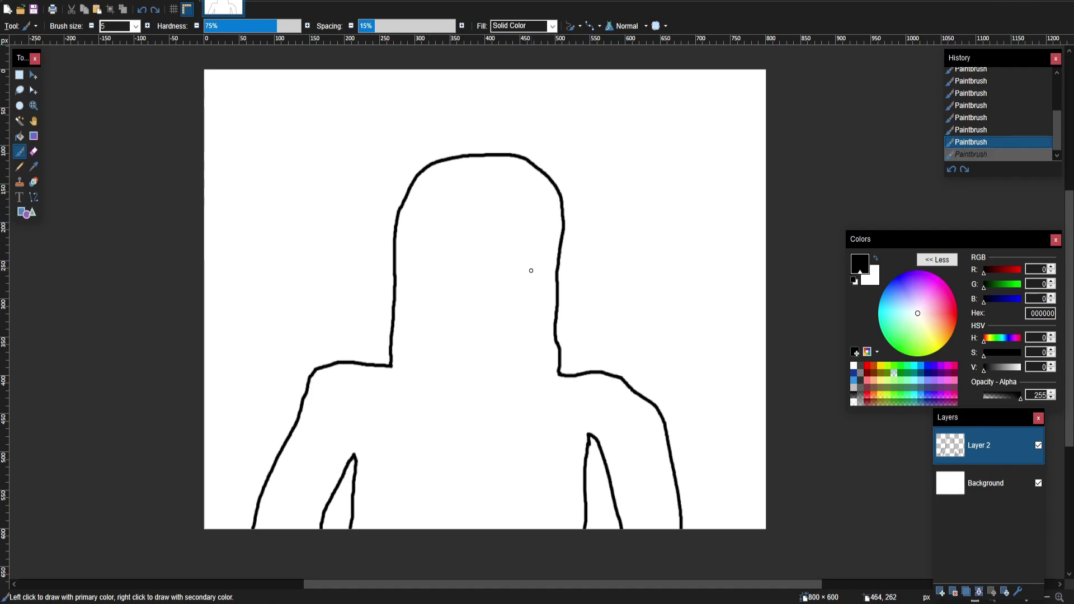
mouse_move(530, 270)
left_mouse_down()
mouse_move(515, 211)
mouse_move(430, 218)
mouse_move(402, 315)
left_mouse_up()
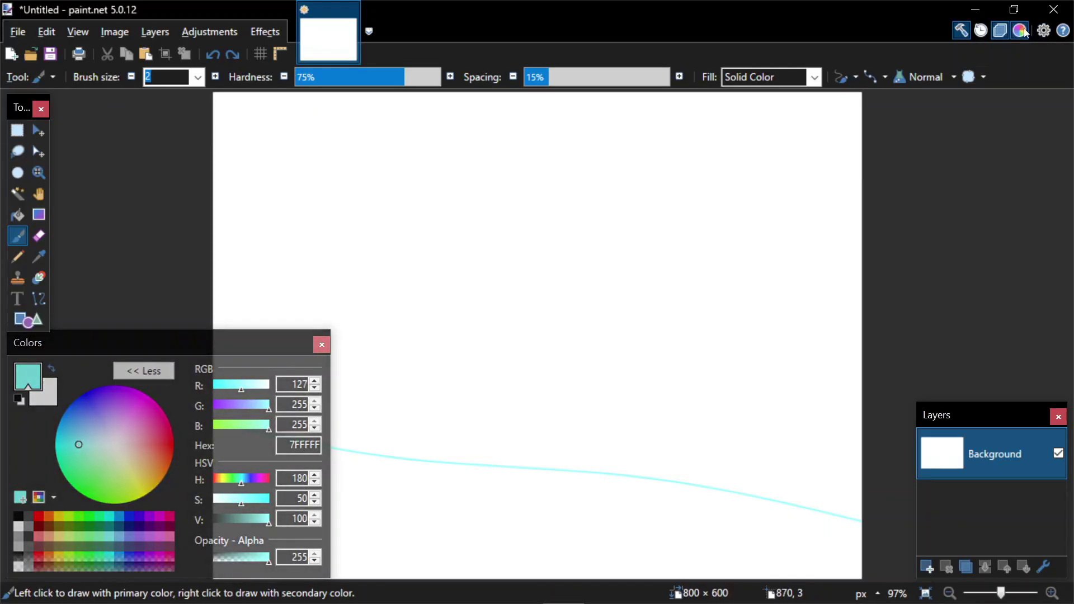
Enlarge the brush, paint cyan along the bottom edge, and flood-fill the canvas light cyan.
left_click(1025, 32)
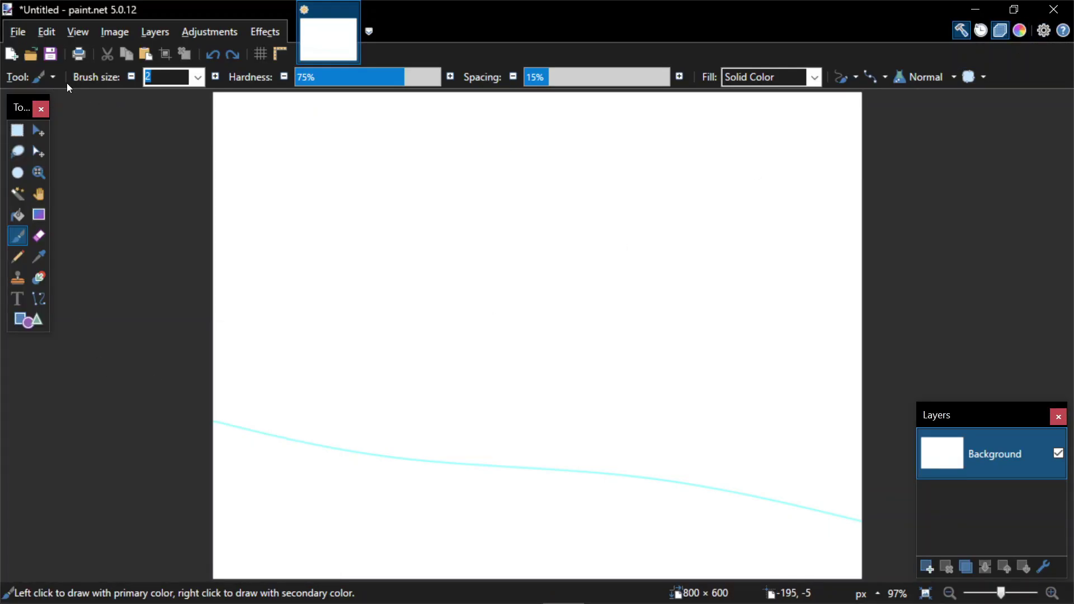
left_click(214, 77)
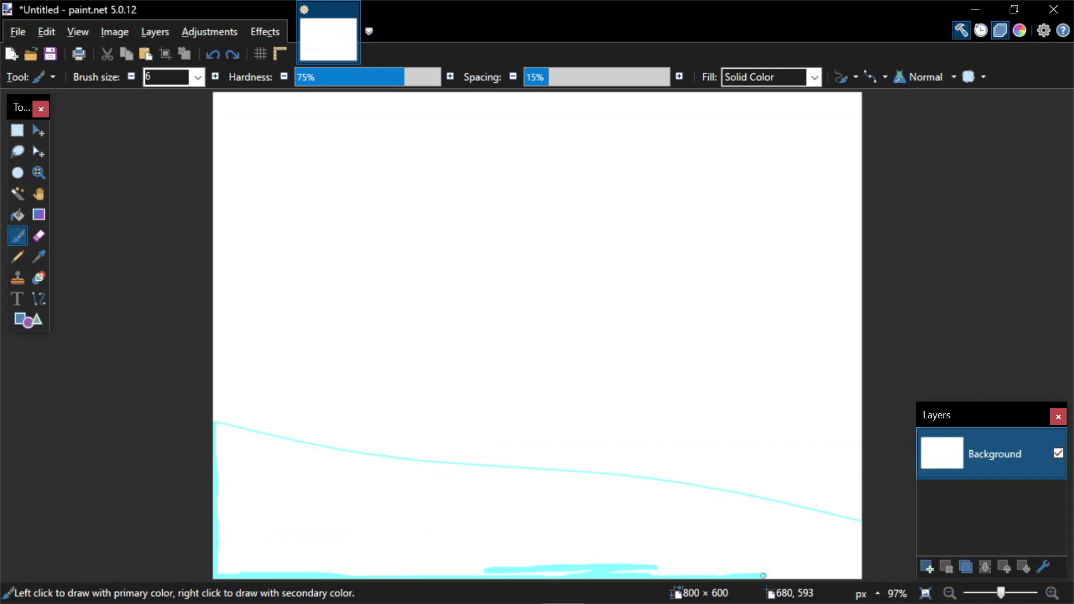
mouse_move(764, 576)
left_mouse_down()
mouse_move(860, 576)
mouse_move(856, 521)
mouse_move(862, 578)
mouse_move(846, 562)
left_mouse_up()
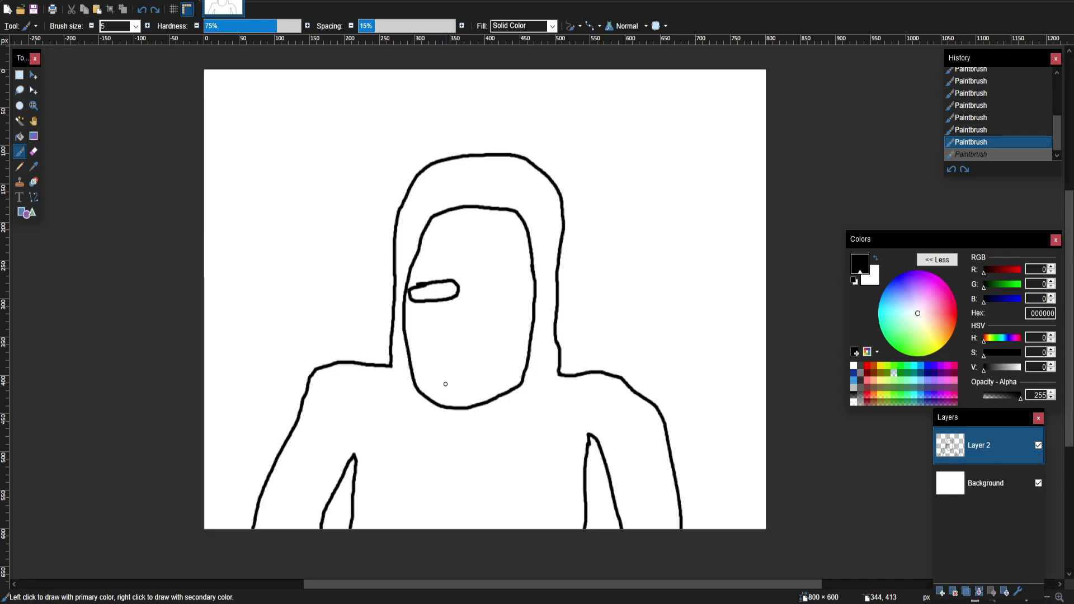
mouse_move(447, 406)
left_mouse_down()
mouse_move(446, 387)
mouse_move(409, 340)
left_mouse_up()
key("ctrl+z")
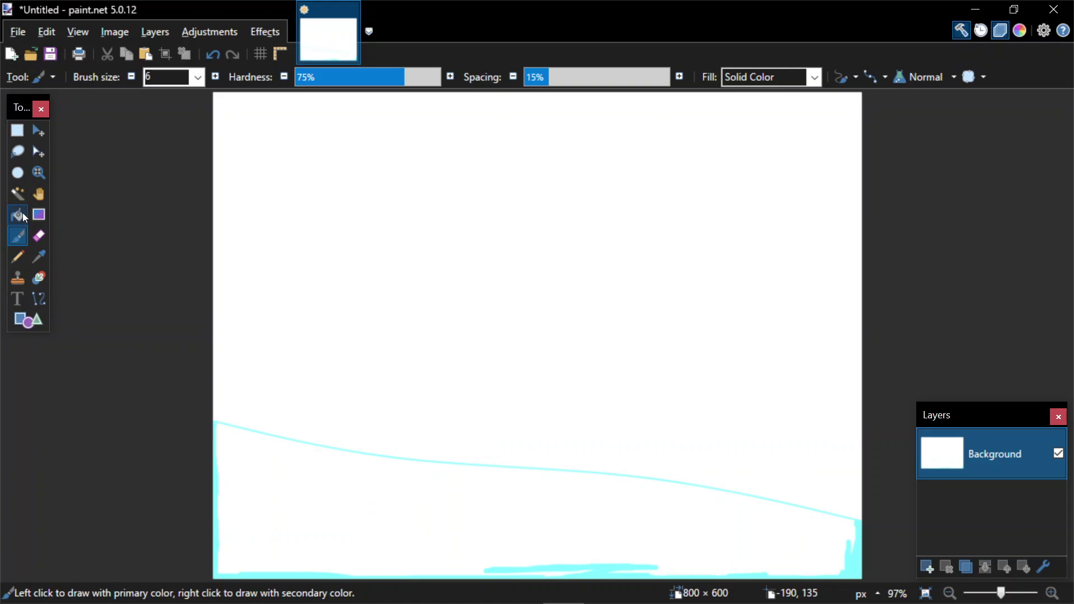
left_click(18, 215)
left_click(358, 508)
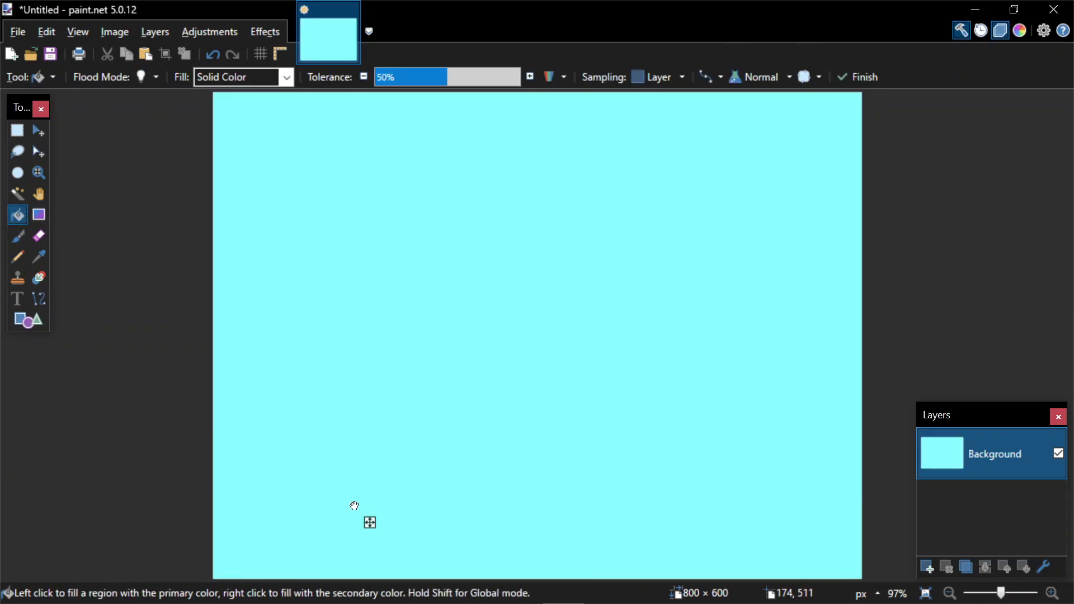
Refill the canvas white, draw two diagonal bandage stripes across the face, then undo the cyan strokes.
left_click(351, 502)
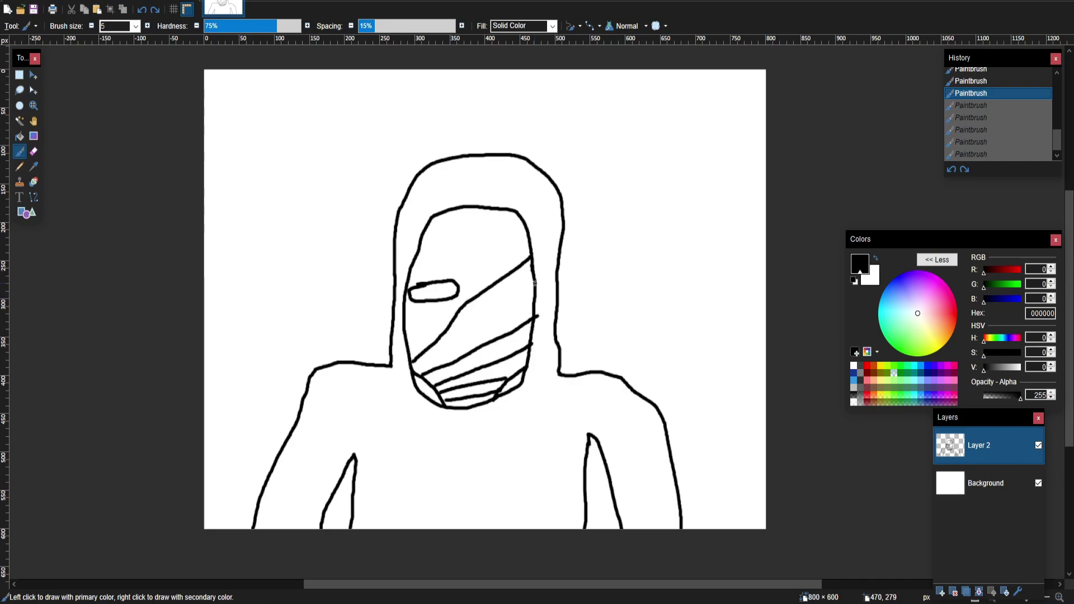
mouse_move(535, 284)
left_mouse_down()
mouse_move(411, 372)
mouse_move(437, 303)
mouse_move(450, 298)
left_mouse_up()
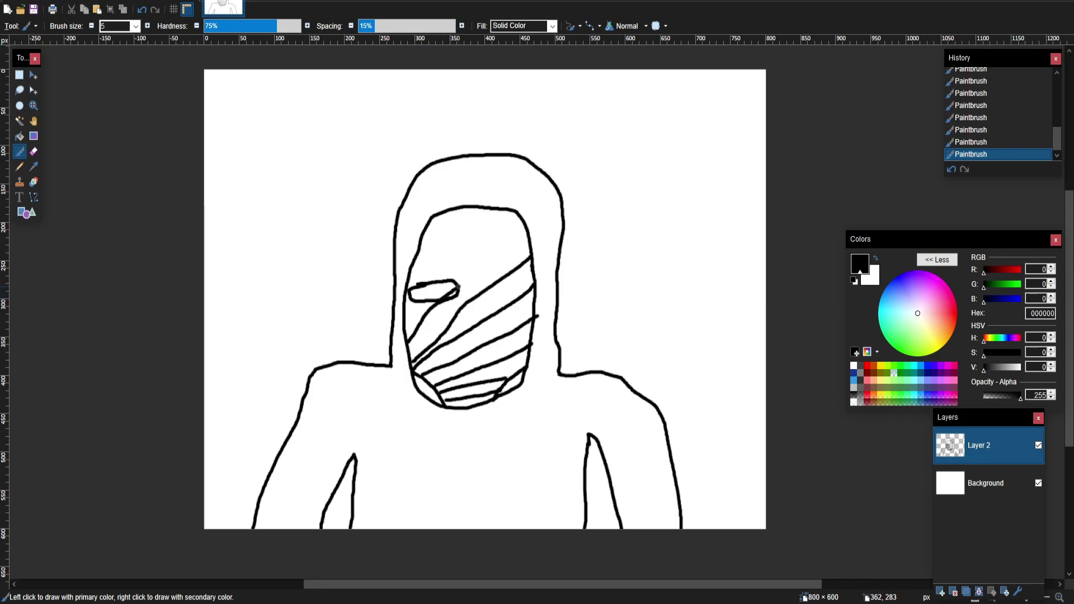
left_click_drag(456, 287, 528, 242)
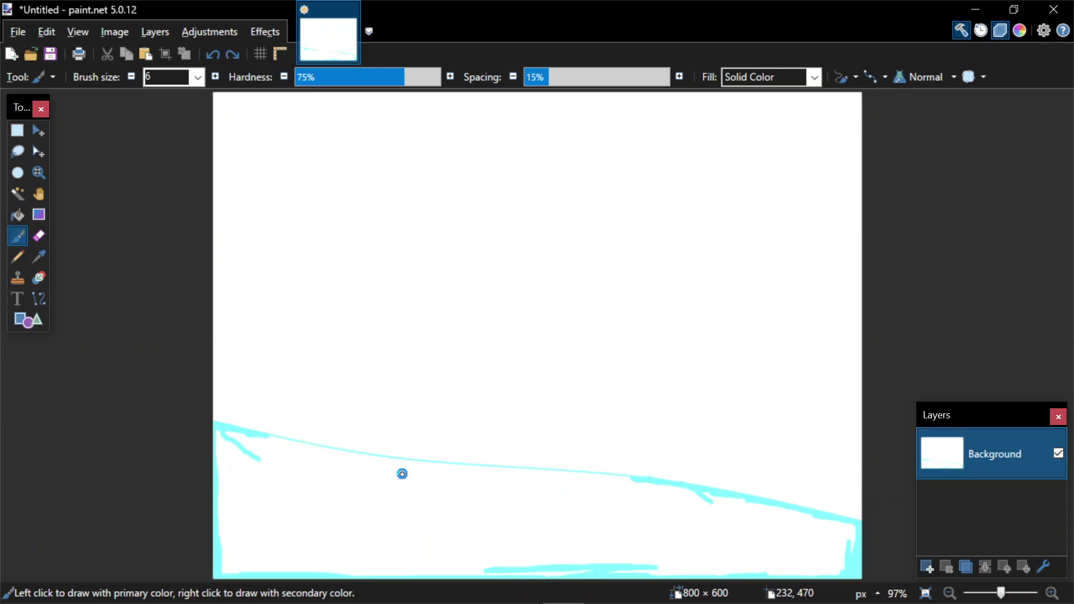
key("ctrl+z")
Draw a filled cyan rectangle across the bottom of the canvas as ground.
key("ctrl+z")
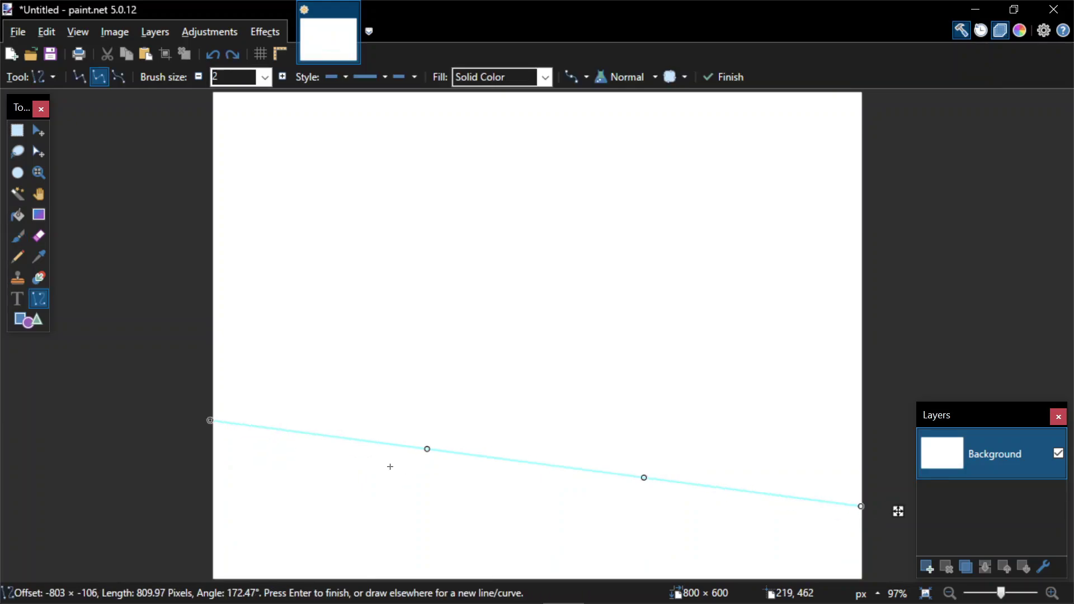
key("ctrl+z")
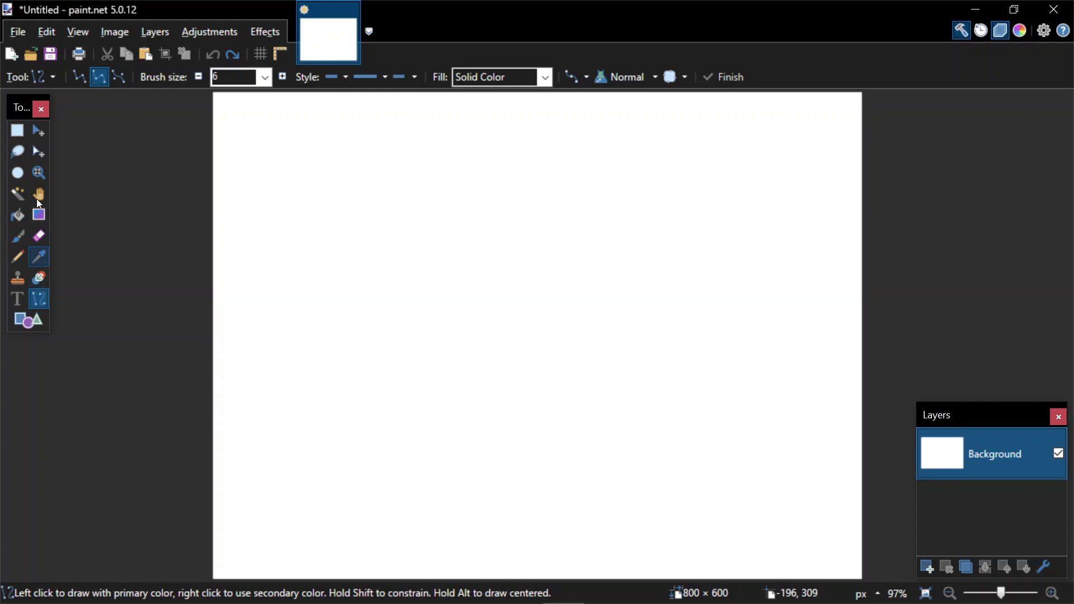
left_click(35, 320)
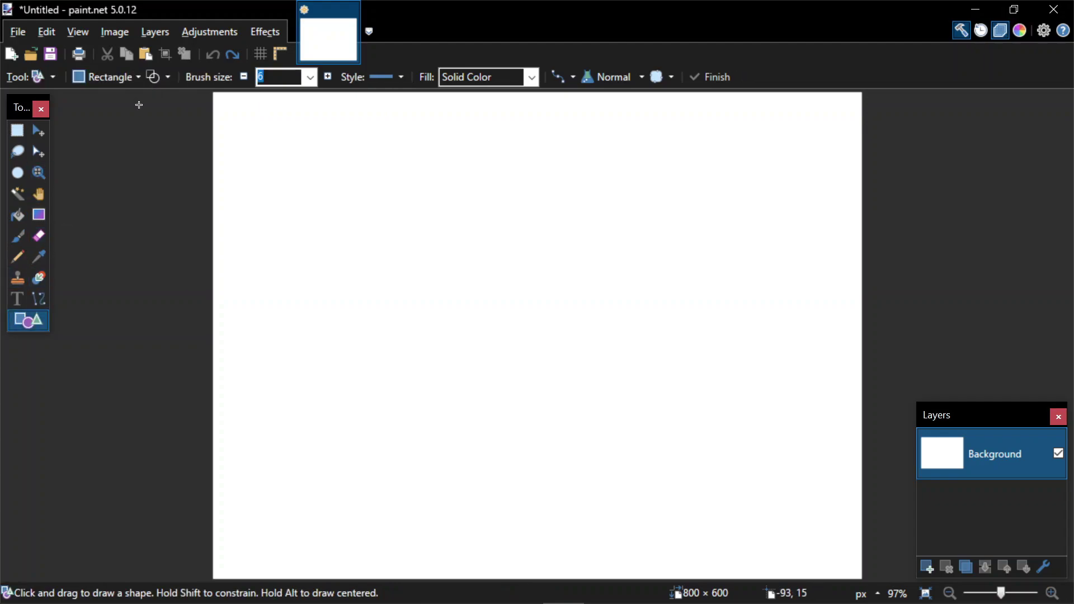
left_click(158, 76)
left_click(185, 117)
mouse_move(177, 402)
left_mouse_down()
mouse_move(790, 443)
mouse_move(940, 602)
left_mouse_up()
left_click_drag(666, 384, 899, 316)
key("F8")
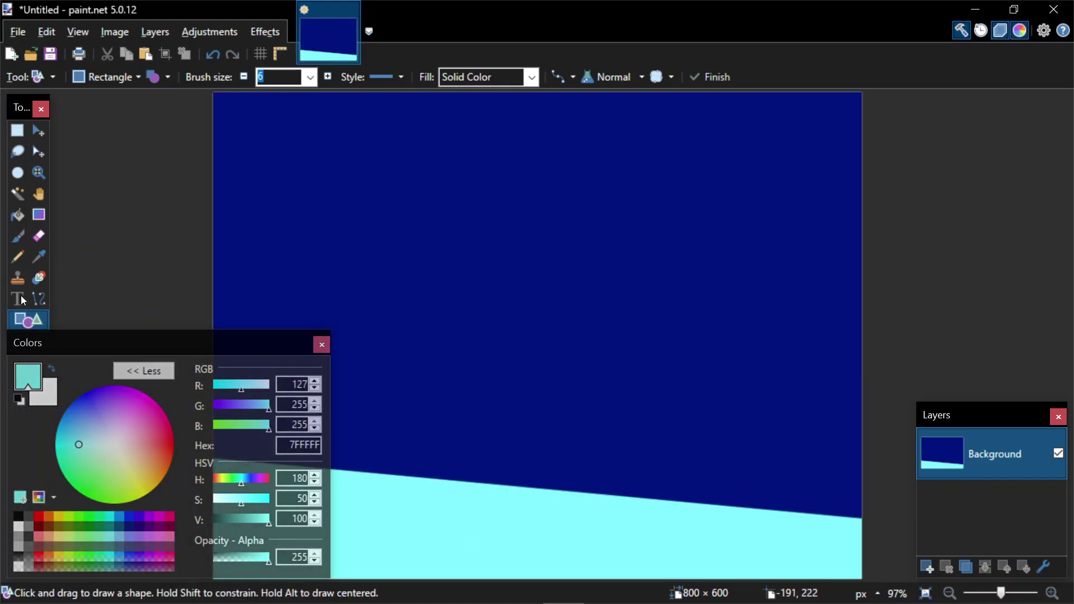
Set both the primary and secondary colours to white.
left_click(19, 526)
right_click(59, 515)
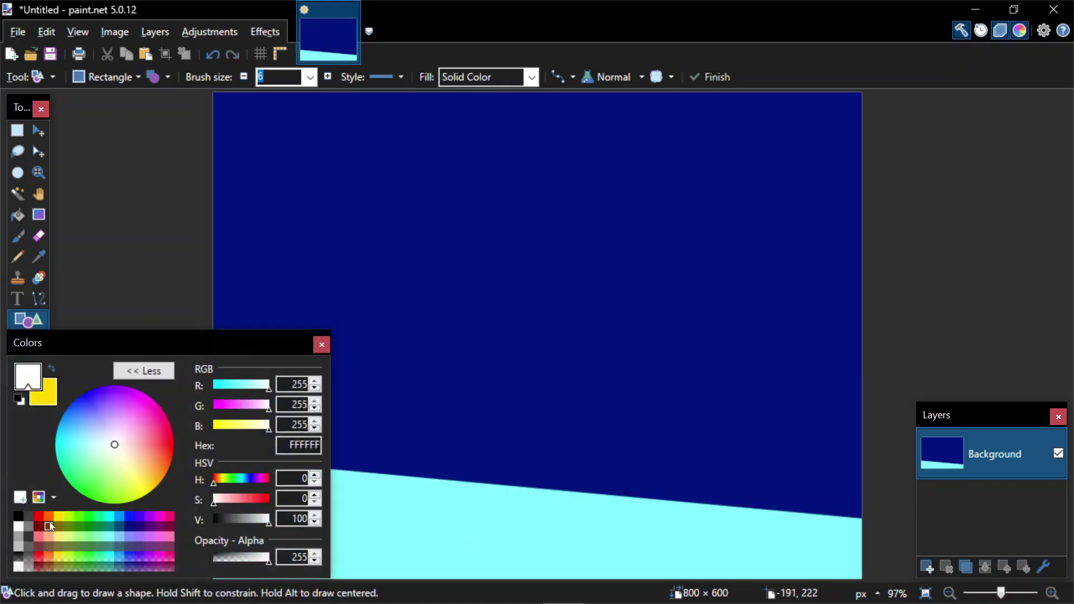
right_click(20, 529)
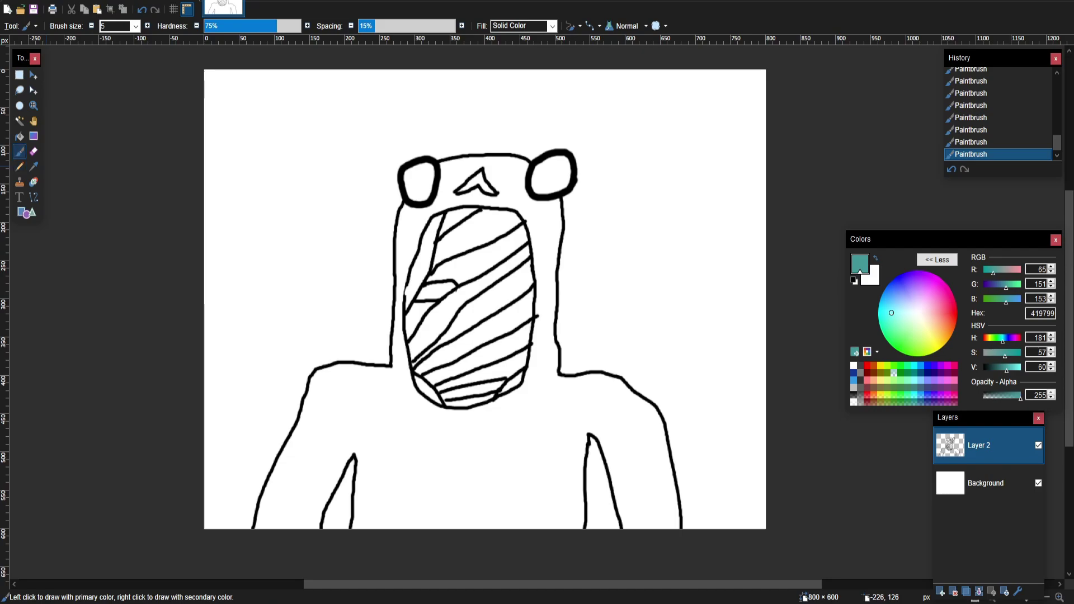
Fill the hoodie body teal and brush two white legs.
key("f")
left_click(454, 449)
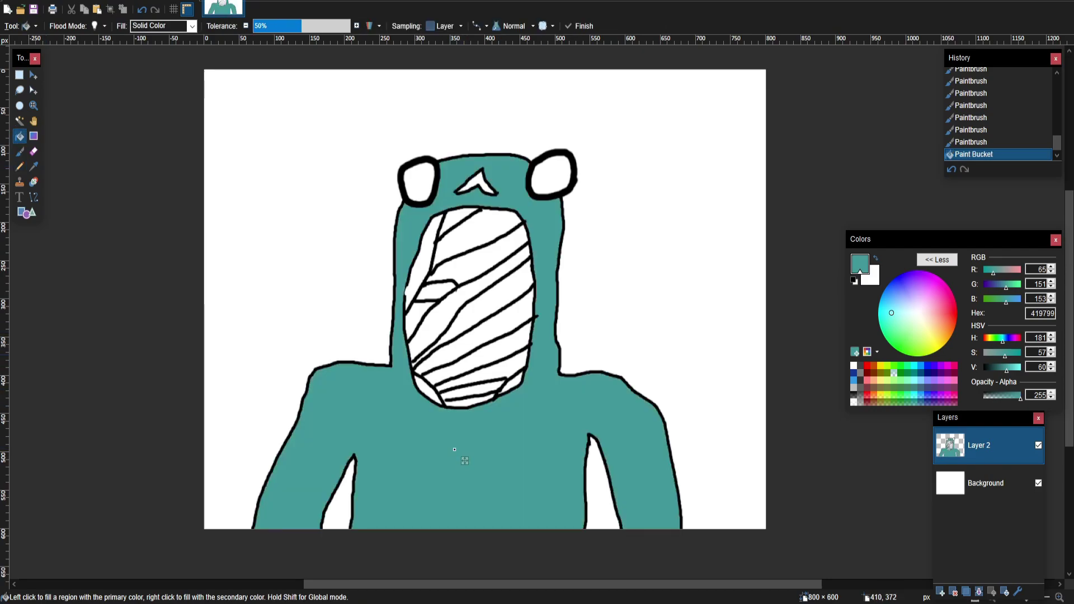
key("b")
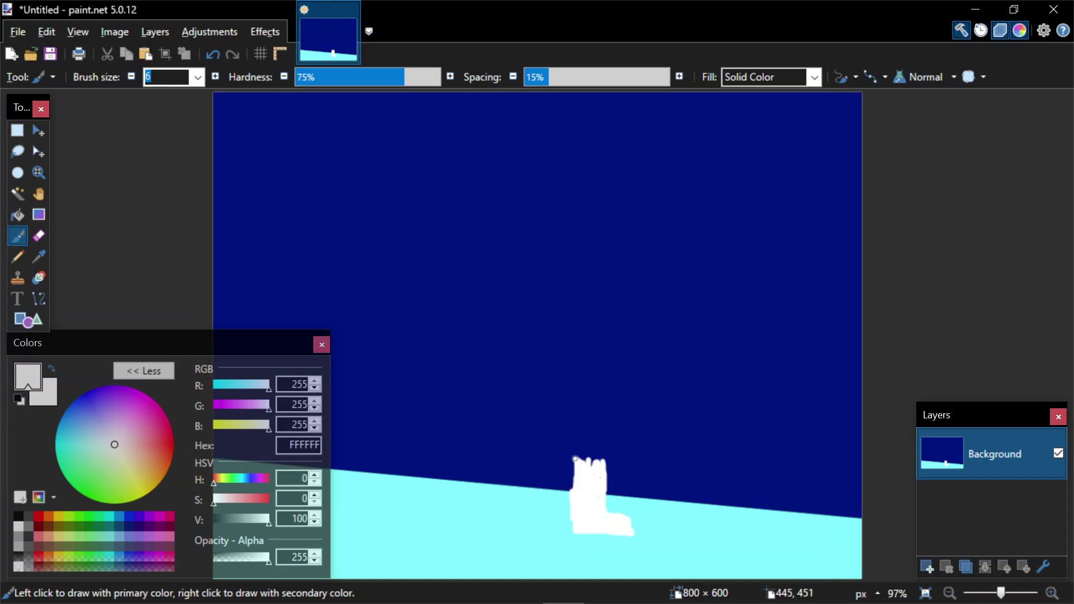
mouse_move(574, 455)
left_mouse_down()
mouse_move(563, 451)
mouse_move(562, 482)
left_mouse_up()
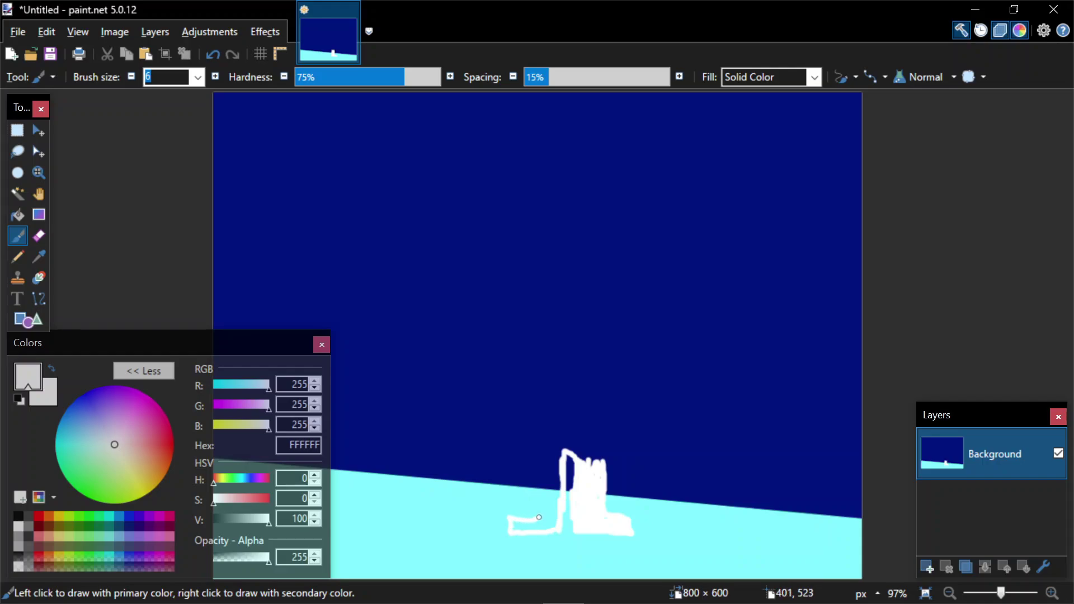
mouse_move(536, 513)
left_mouse_down()
mouse_move(548, 449)
mouse_move(544, 467)
left_mouse_up()
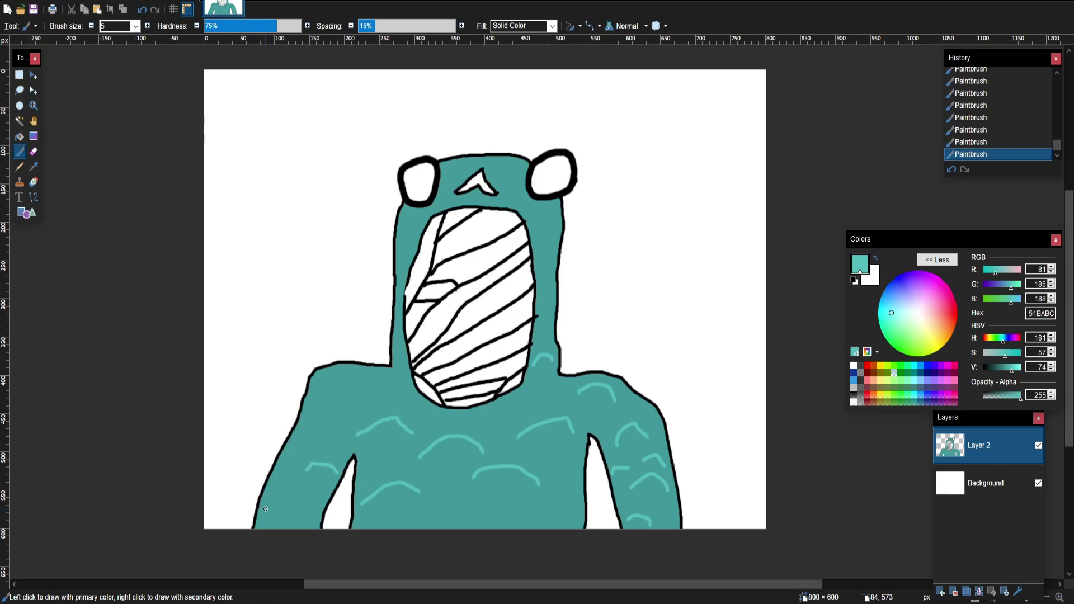
Add light-teal scale marks on the body and fill the ground light cyan.
left_click_drag(265, 509, 300, 508)
left_click_drag(337, 401, 361, 417)
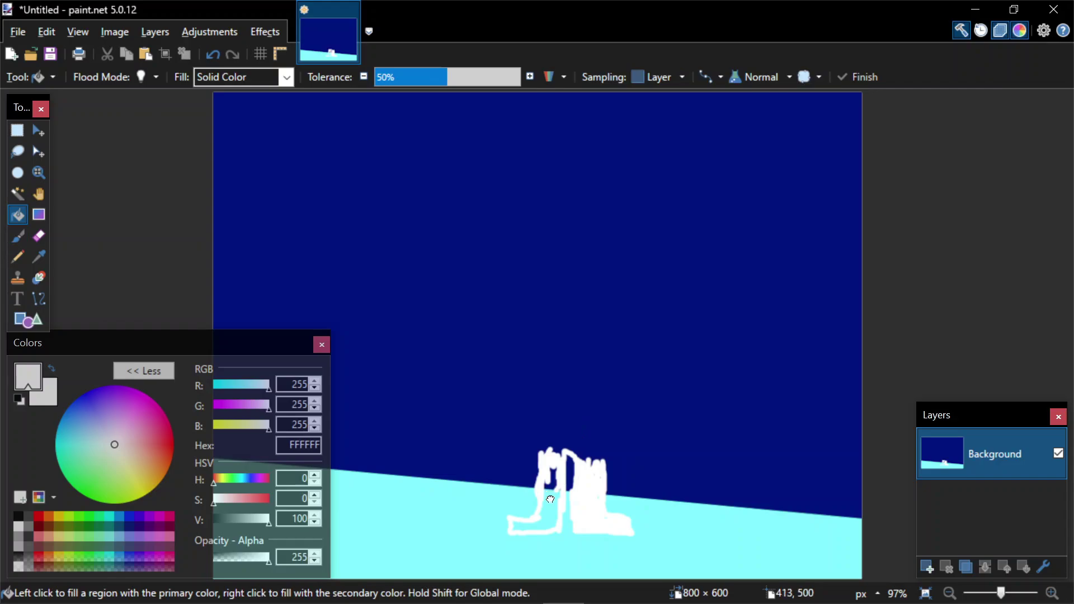
left_click(564, 513)
left_click(564, 513)
left_click(40, 261)
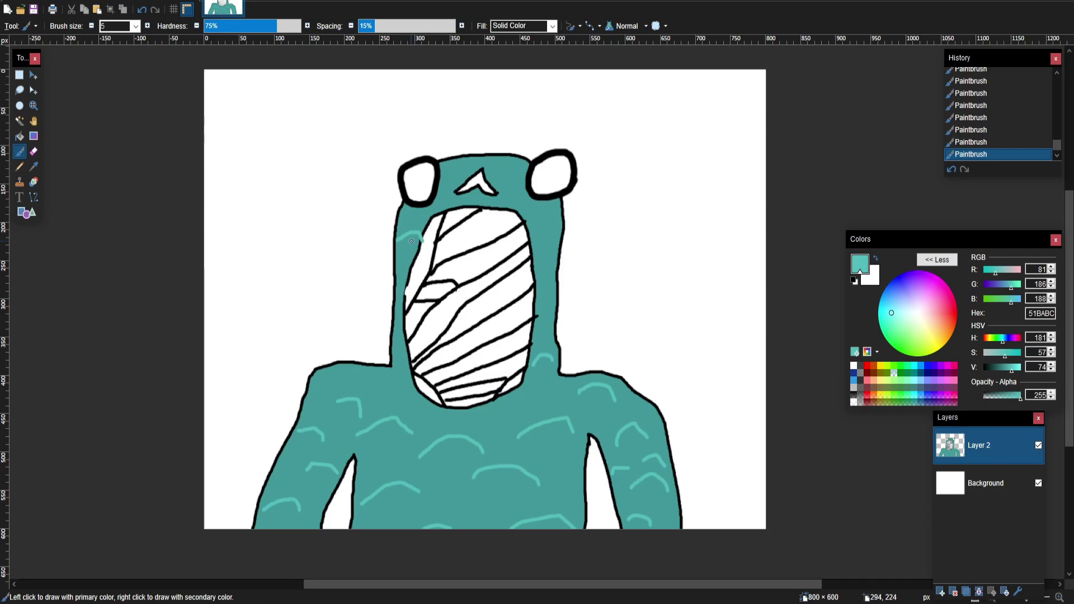
Undo the last stroke and redraw the light-teal mark on the body.
key("ctrl+z")
left_click_drag(398, 241, 420, 229)
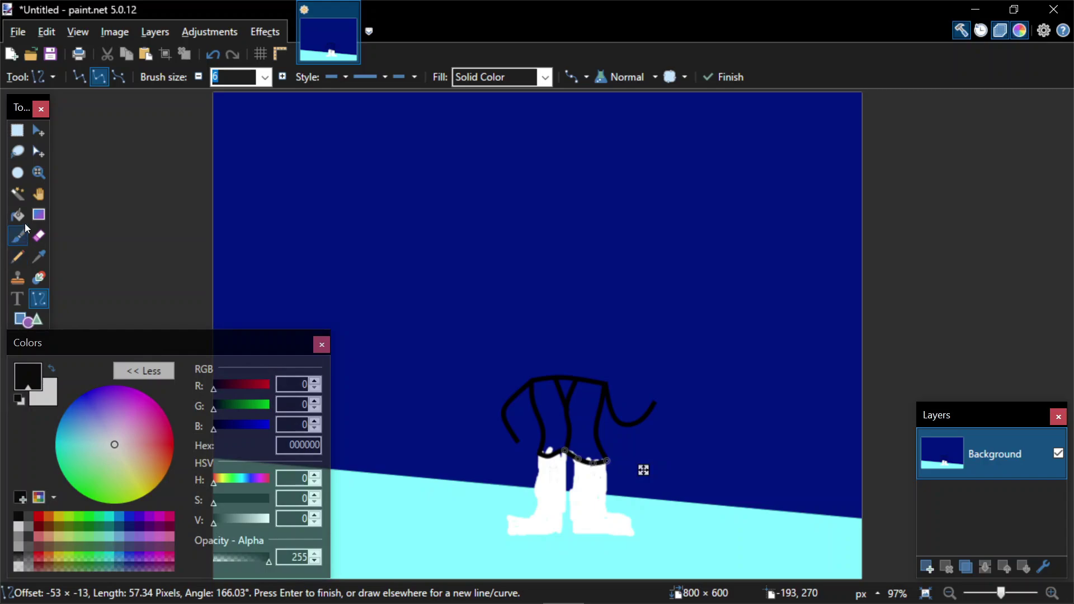
Try a white fill on the sky, undo it, and paint a white collar on the chest.
left_click(17, 215)
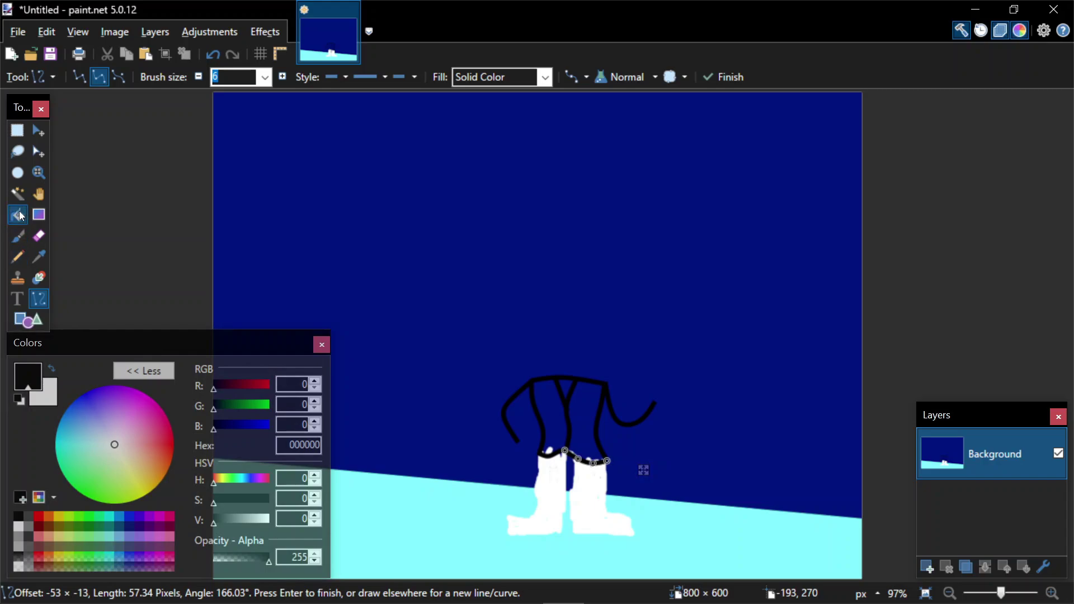
left_click(19, 527)
left_click(566, 385)
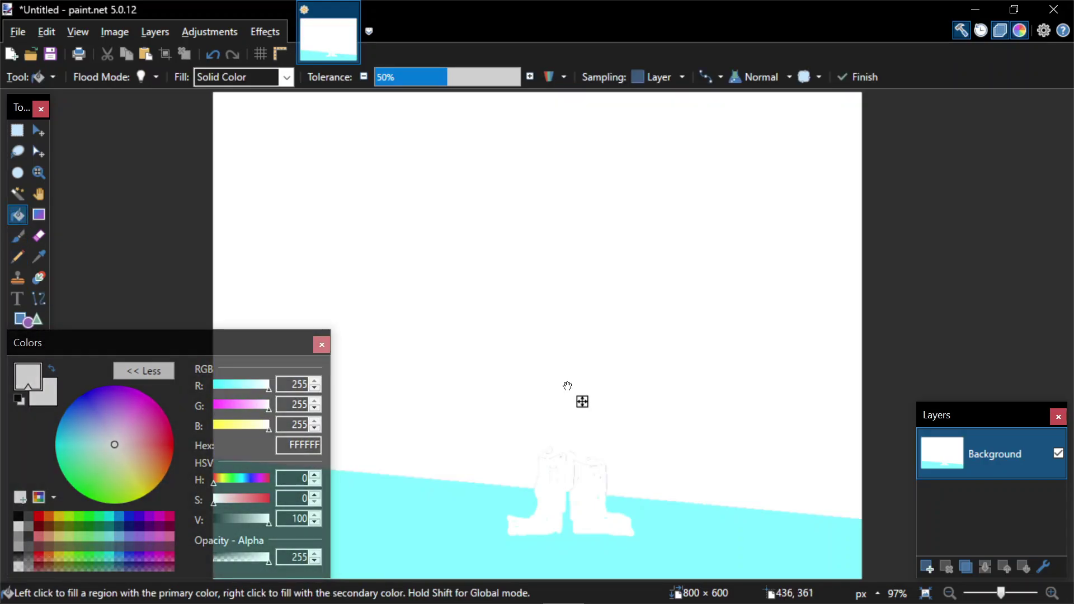
key("ctrl+z")
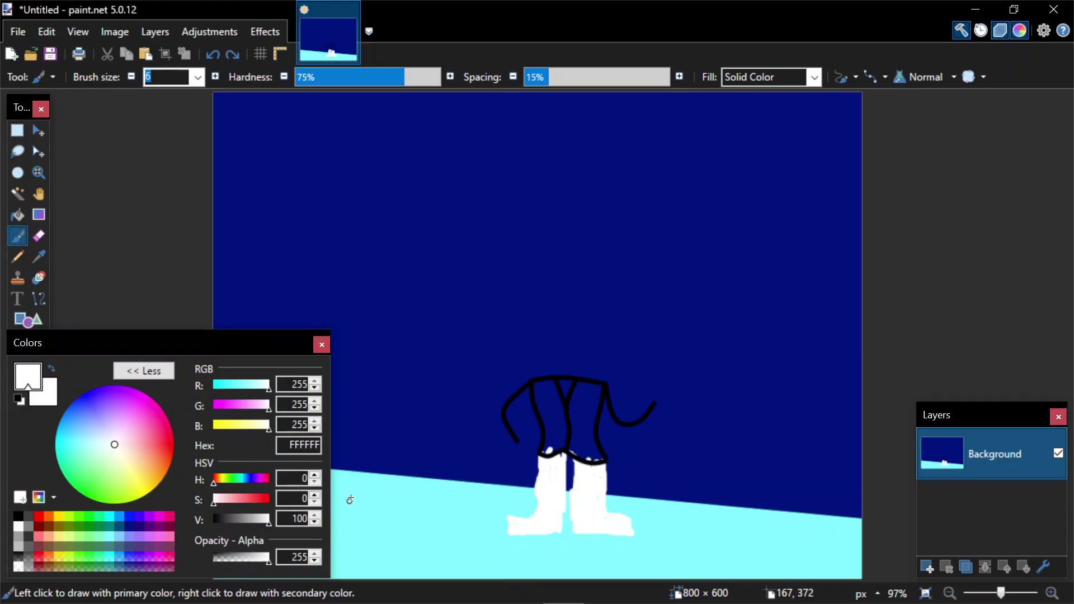
left_click_drag(556, 378, 562, 403)
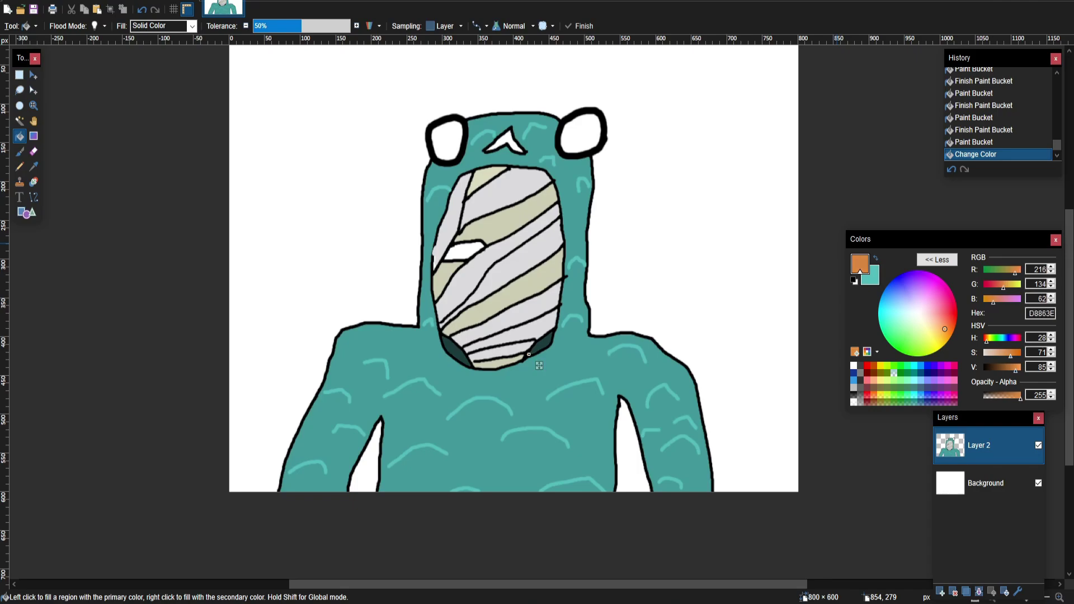
Fill the nose orange, enlarge the white right hand, dot a black pupil, and pick dark purple.
left_click(507, 143)
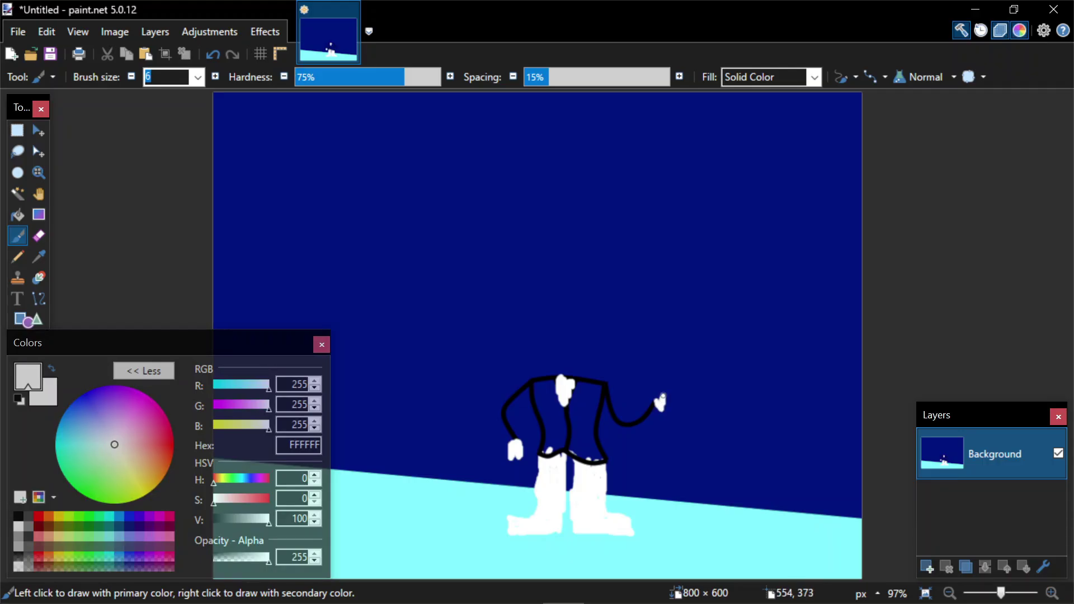
mouse_move(662, 394)
left_mouse_down()
mouse_move(648, 393)
mouse_move(666, 399)
left_mouse_up()
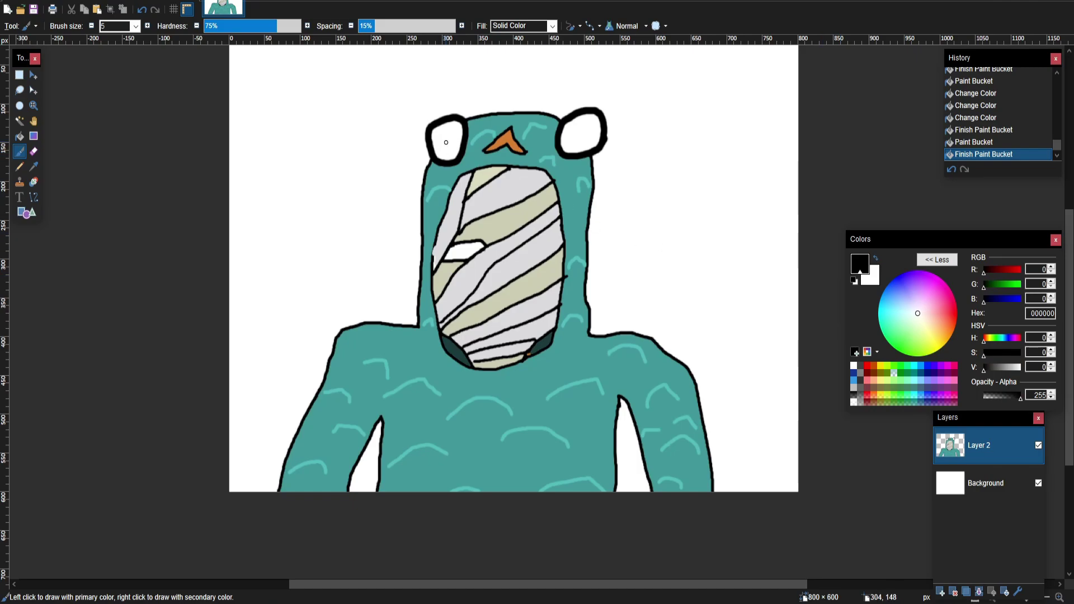
left_click(446, 138)
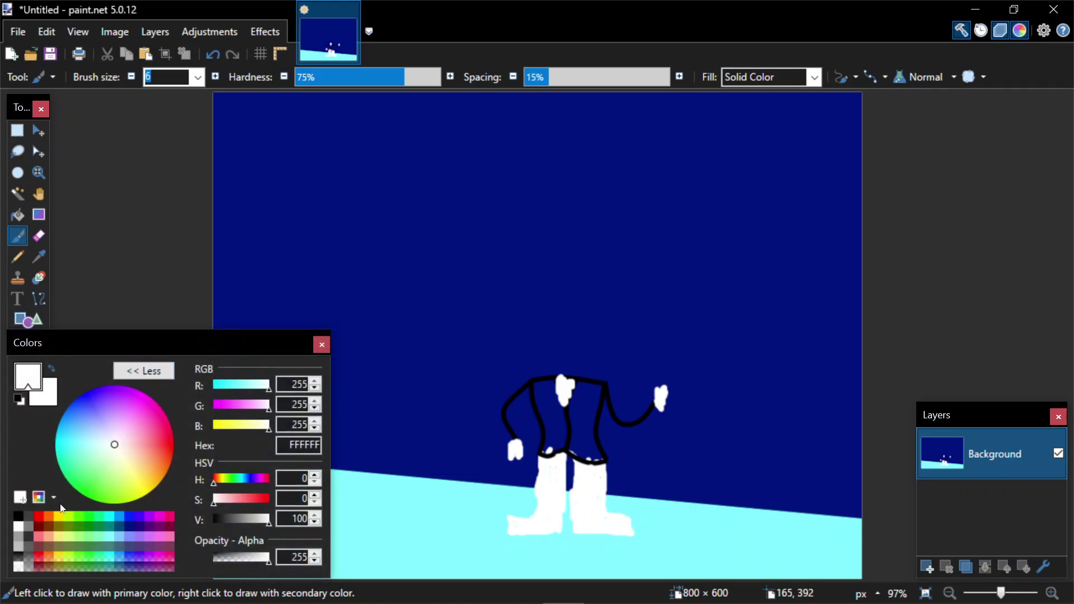
left_click(160, 528)
With the thick brush, paint a purple skirt over the legs and a black sleeve on the arm.
left_click(39, 299)
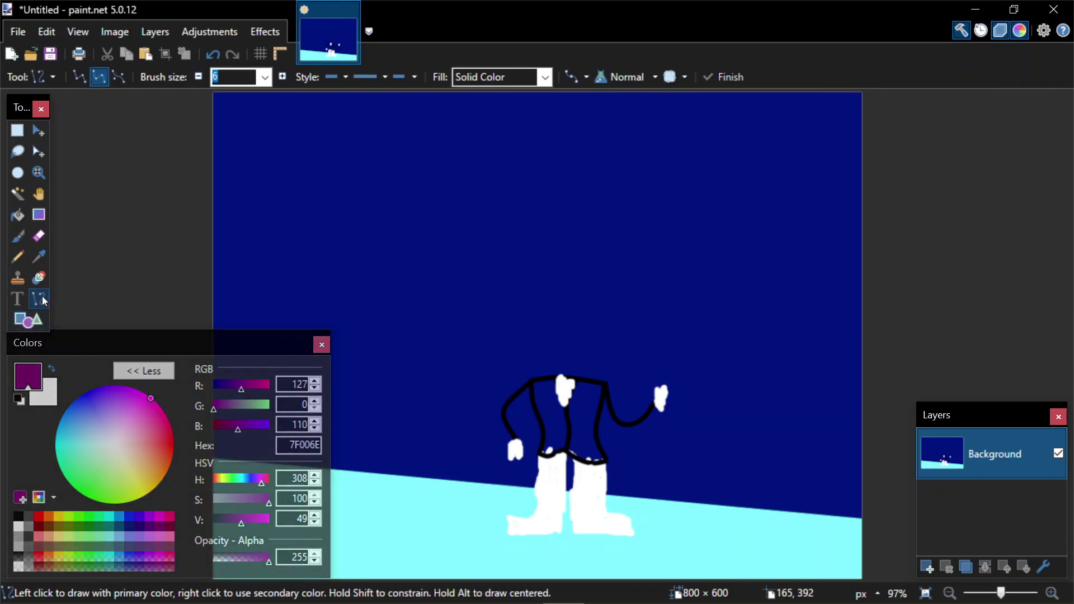
key("b")
mouse_move(604, 470)
left_mouse_down()
mouse_move(540, 482)
mouse_move(526, 509)
mouse_move(612, 501)
left_mouse_up()
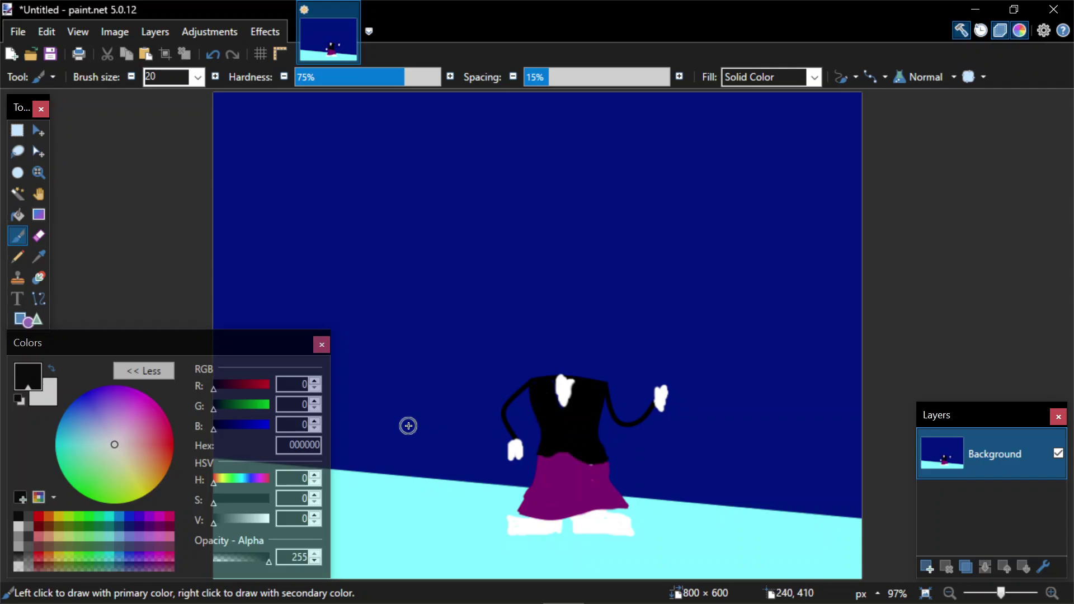
mouse_move(508, 431)
left_mouse_down()
mouse_move(535, 387)
mouse_move(605, 405)
mouse_move(616, 421)
mouse_move(648, 409)
left_mouse_up()
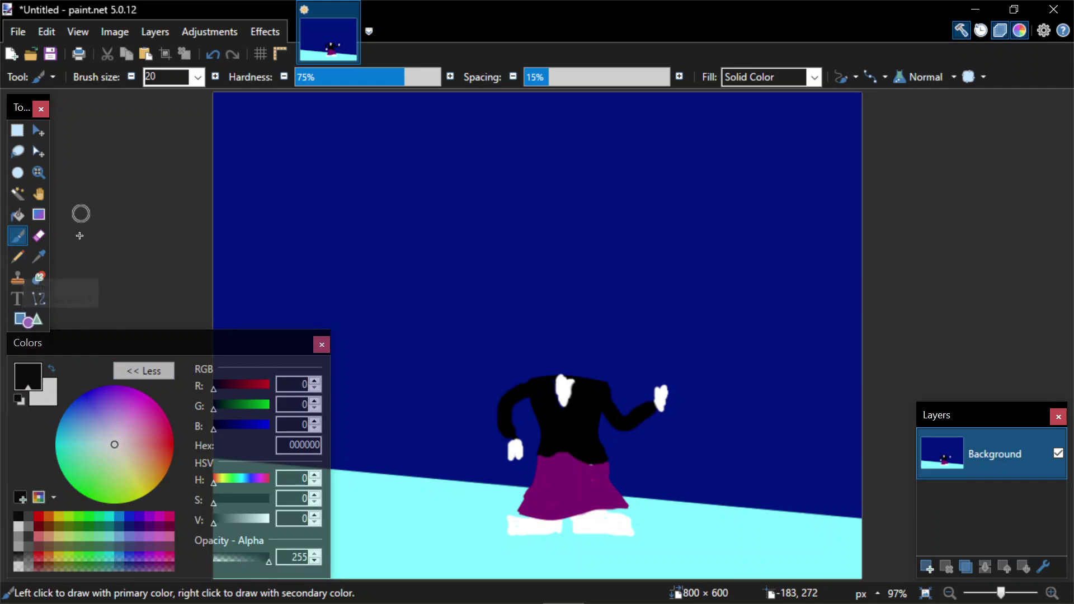
Paint magenta shoes at both feet and add a purple stroke under the head.
left_click(151, 398)
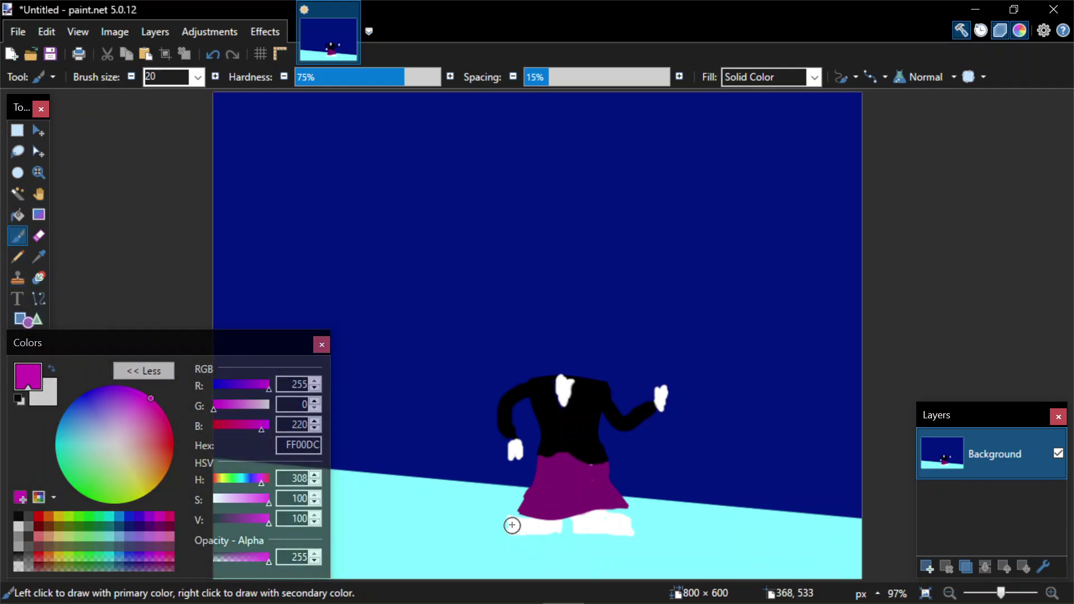
left_click(505, 527)
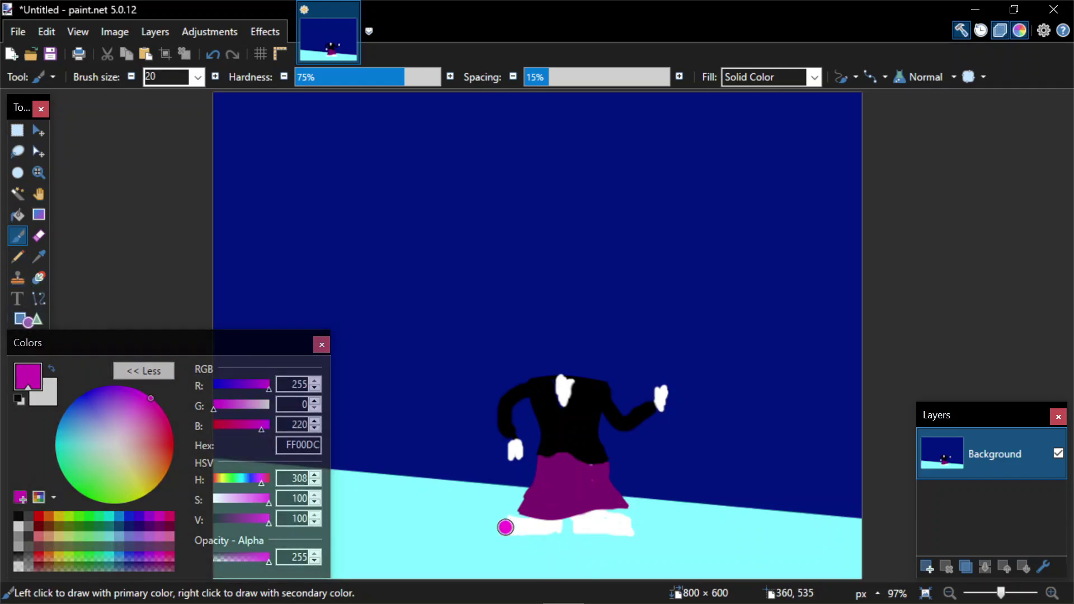
left_click(629, 527)
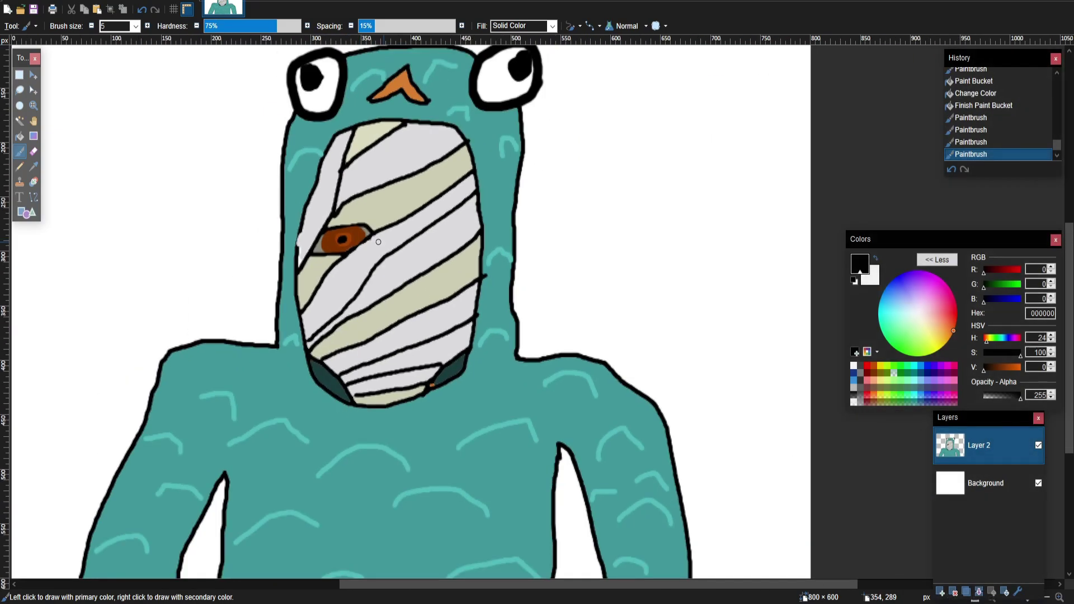
key("ctrl+minus")
key("ctrl+minus")
key("ctrl+minus")
key("ctrl+minus")
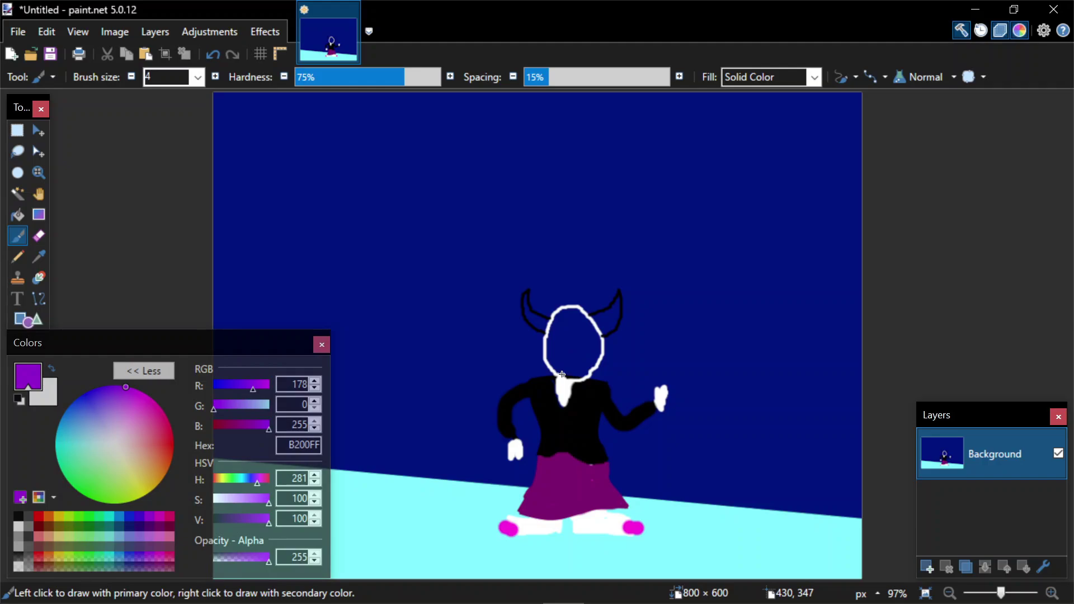
mouse_move(538, 374)
left_mouse_down()
mouse_move(582, 371)
mouse_move(587, 360)
mouse_move(564, 345)
mouse_move(559, 371)
left_mouse_up()
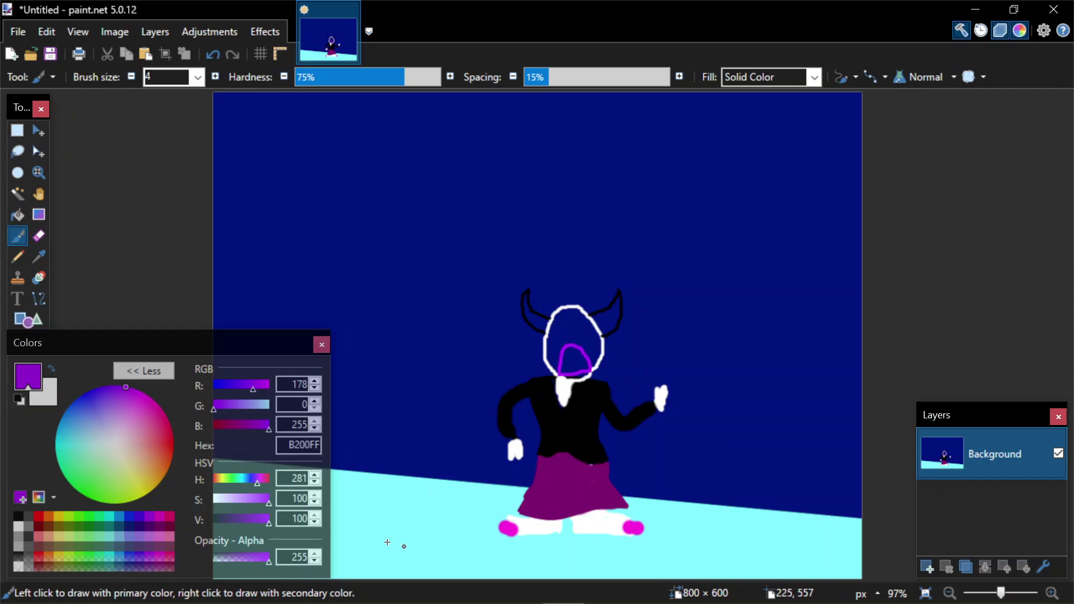
Fill the inside of the mummy's mouth with grey using the Paint Bucket.
left_click(18, 525)
left_click(17, 214)
left_click(536, 320)
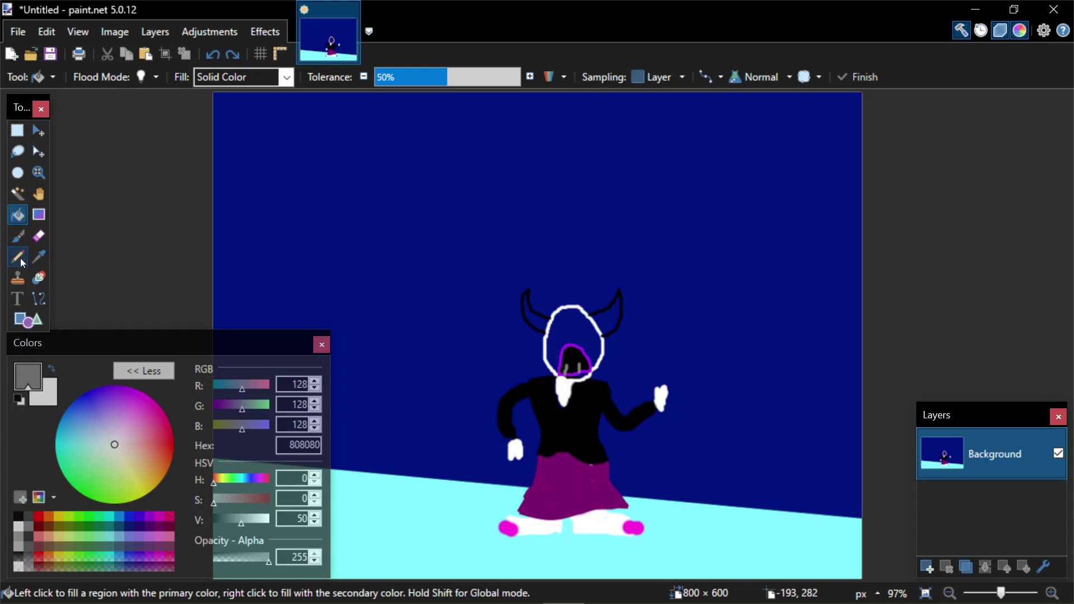
Paint yellow dots on the bandaged eye and the mummy's mouth.
left_click(18, 526)
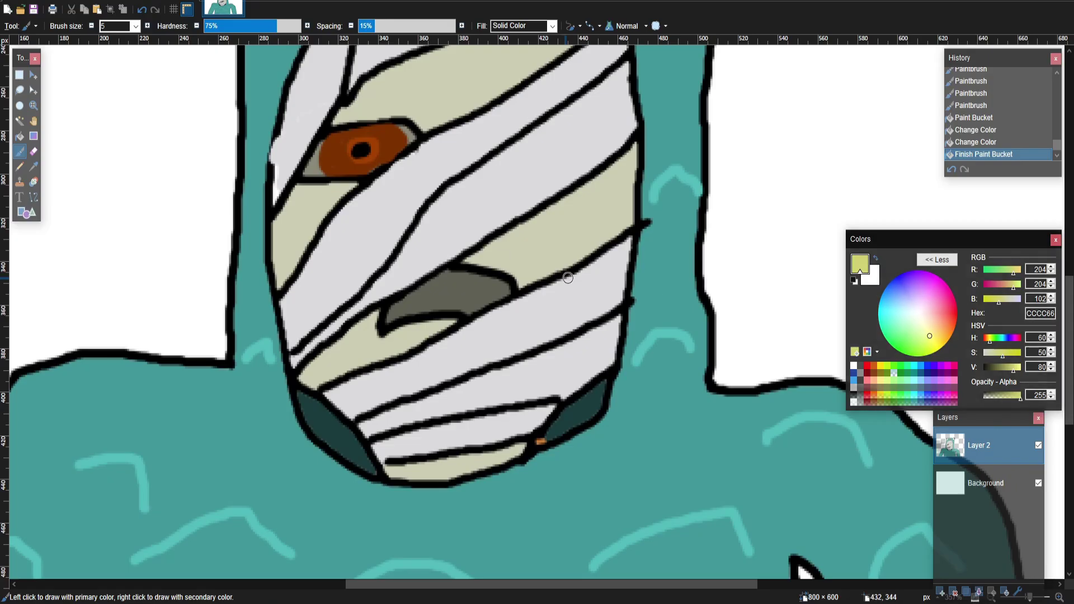
scroll(427, 283, "up", 3)
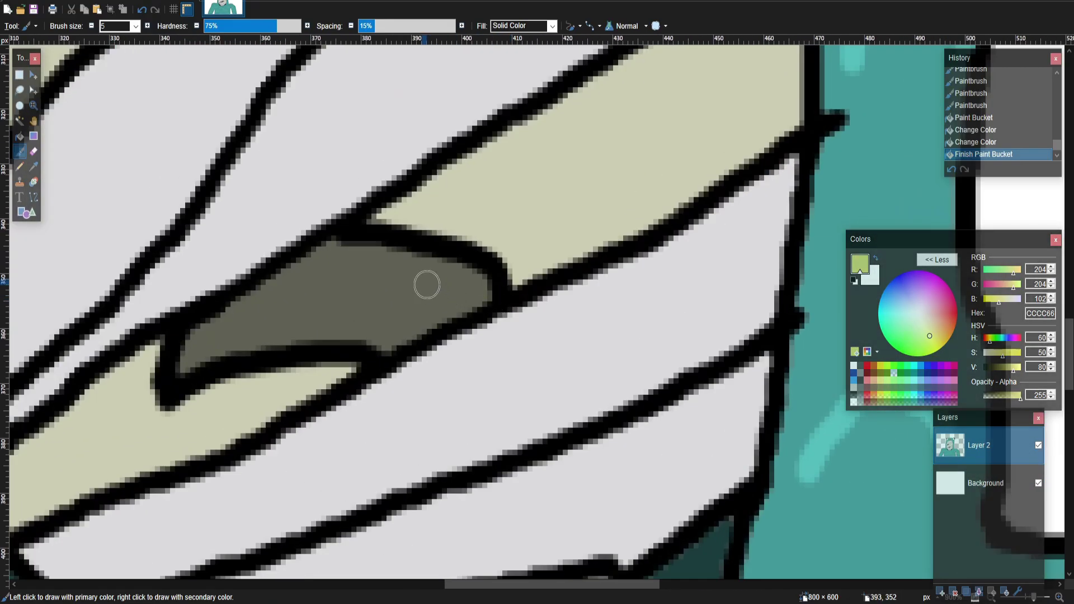
left_click(422, 260)
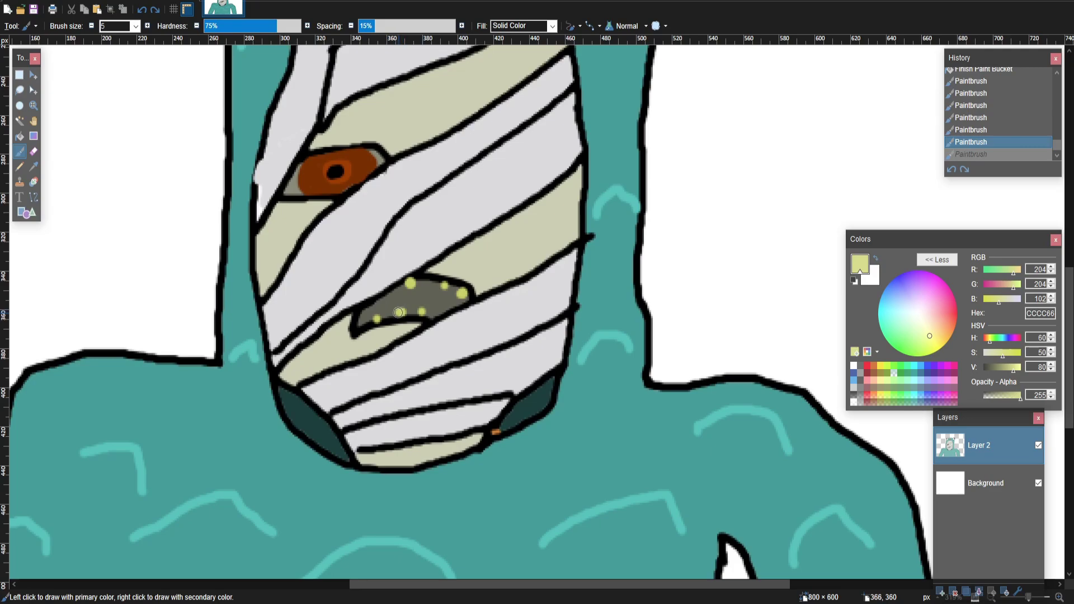
left_click(398, 312)
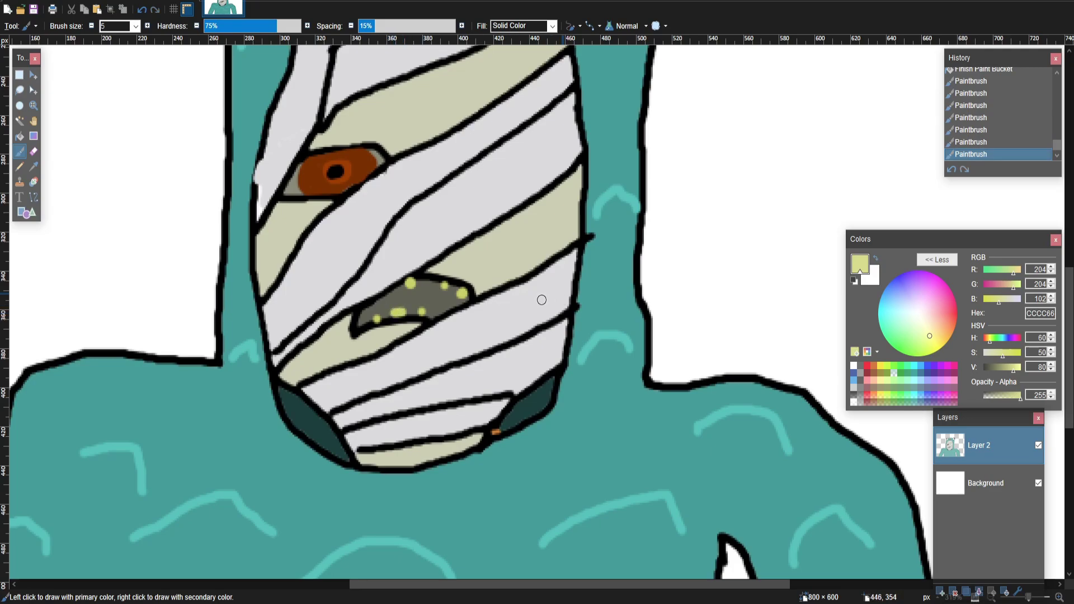
left_click(440, 286)
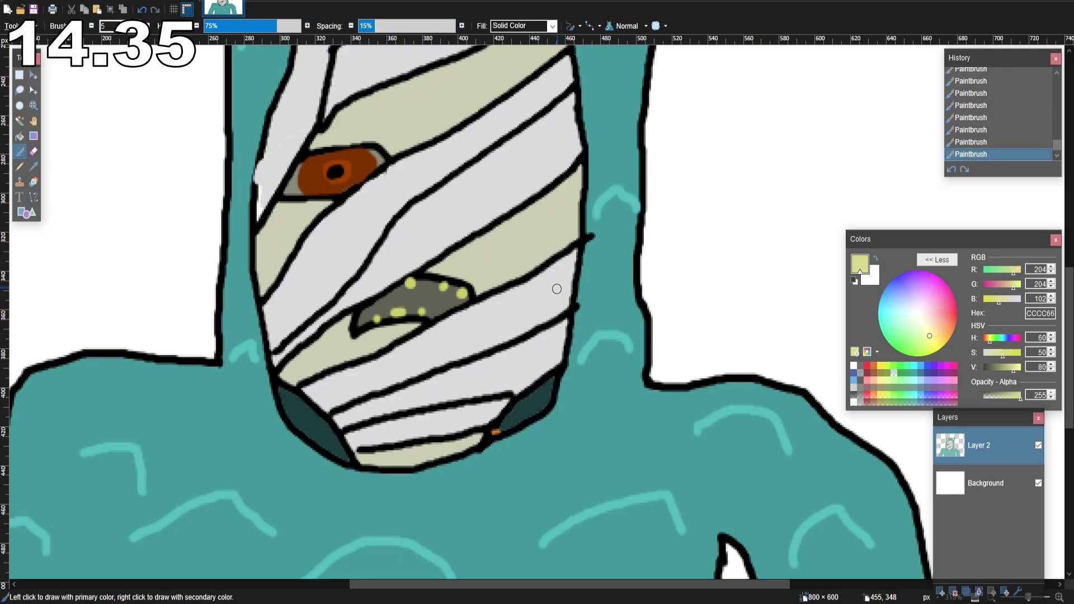
scroll(556, 289, "down", 5)
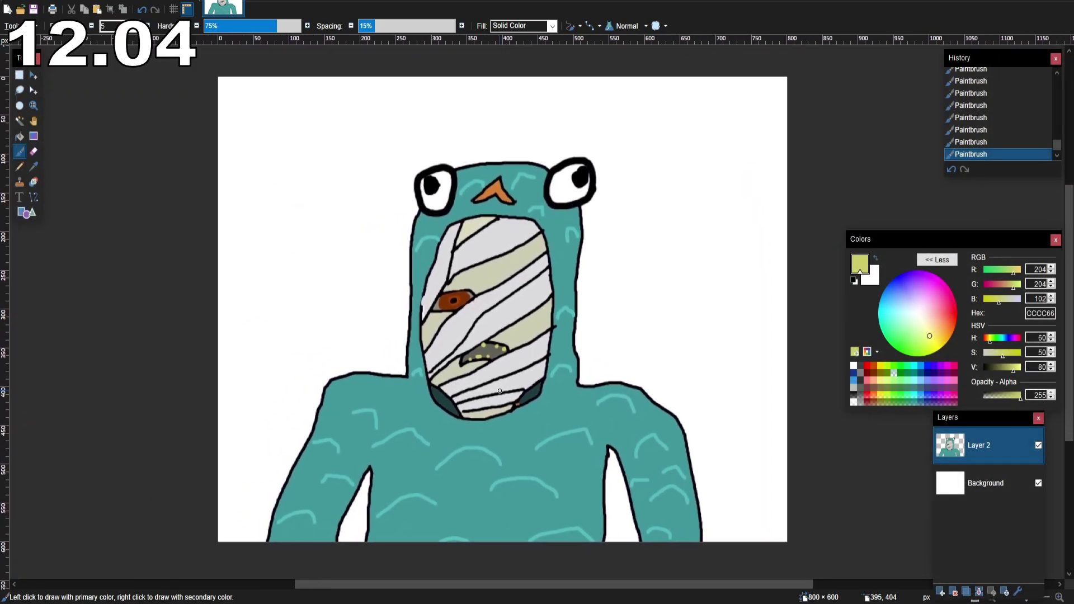
left_click_drag(500, 390, 489, 389)
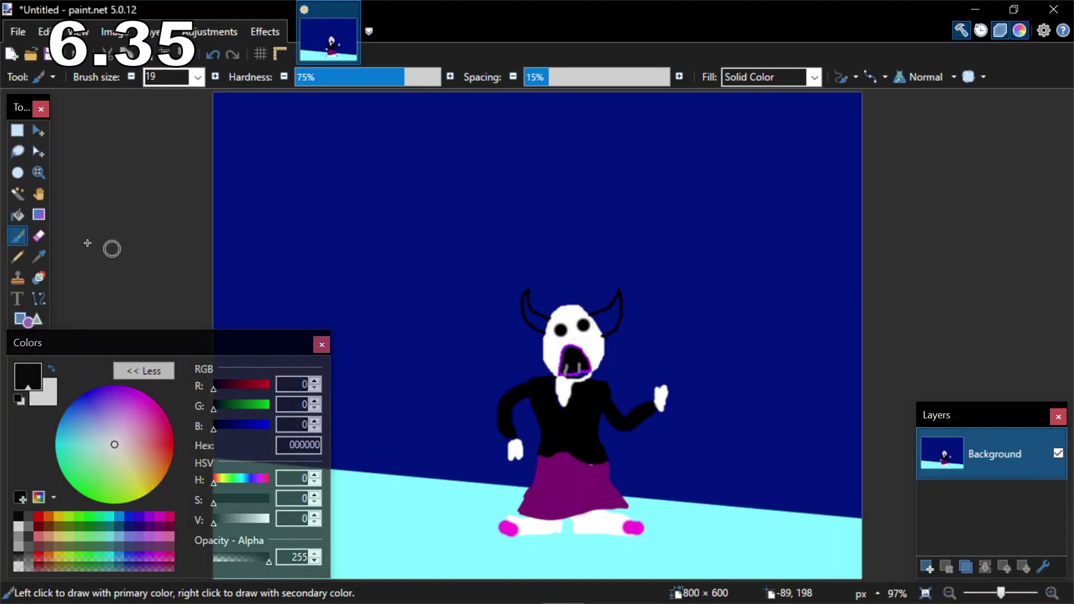
Switch to white paint and shrink the brush to size 10.
left_click(18, 526)
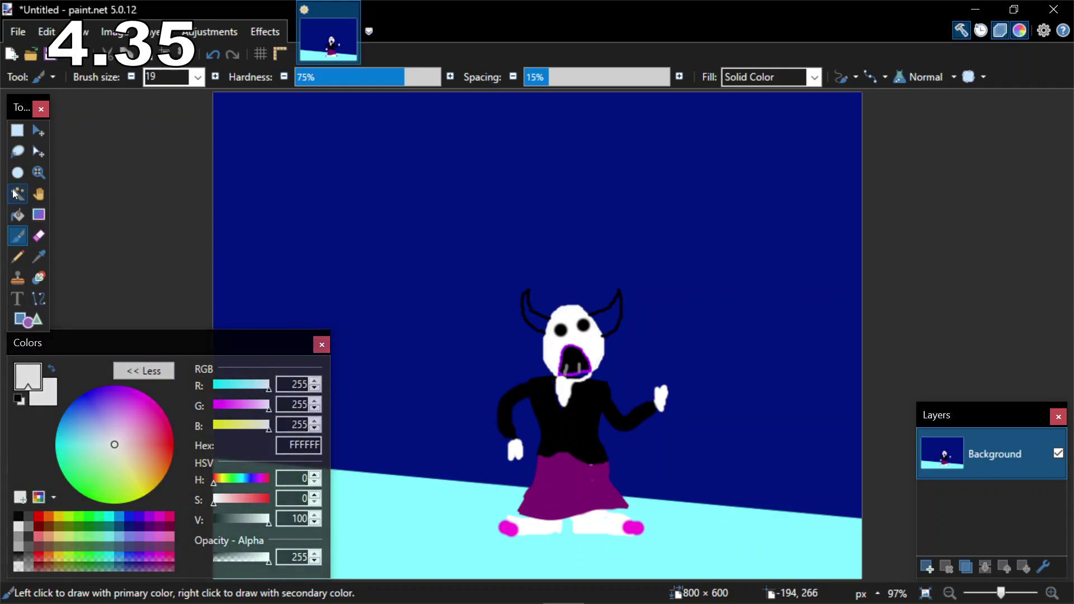
left_click(132, 77)
left_click(132, 77)
left_click(131, 76)
left_click(131, 76)
left_click(131, 77)
left_click(132, 79)
left_click(132, 79)
left_click(132, 79)
left_click(132, 79)
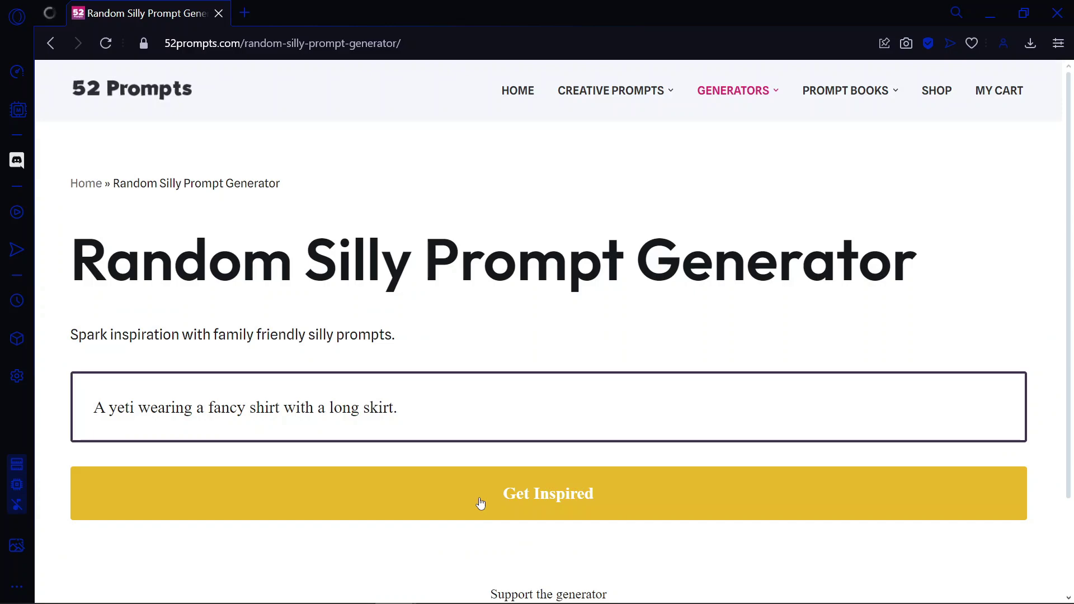
Generate the prompt 'A wisk working as a sailor.' and return to paint.net.
left_click(480, 503)
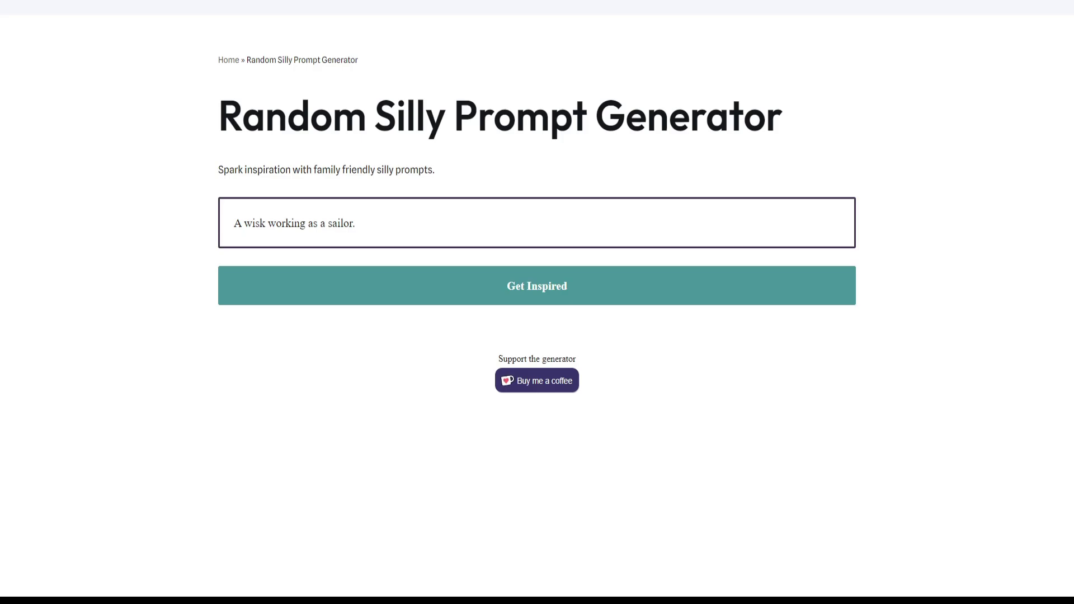
key("alt+Tab")
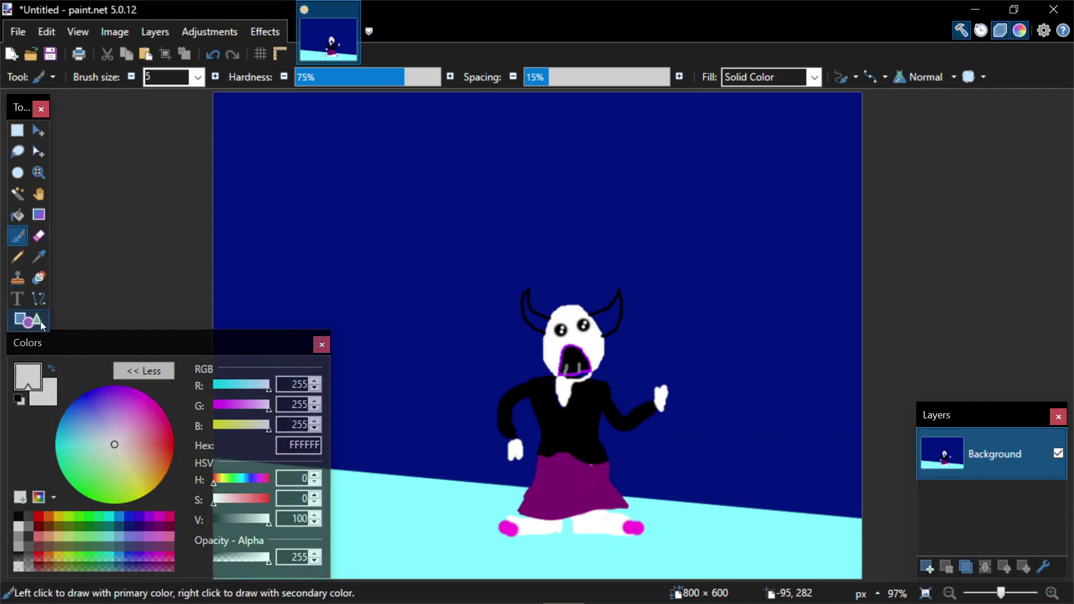
Sample the skin tone from the nurse's orange arm and return to the Paintbrush.
left_click(28, 320)
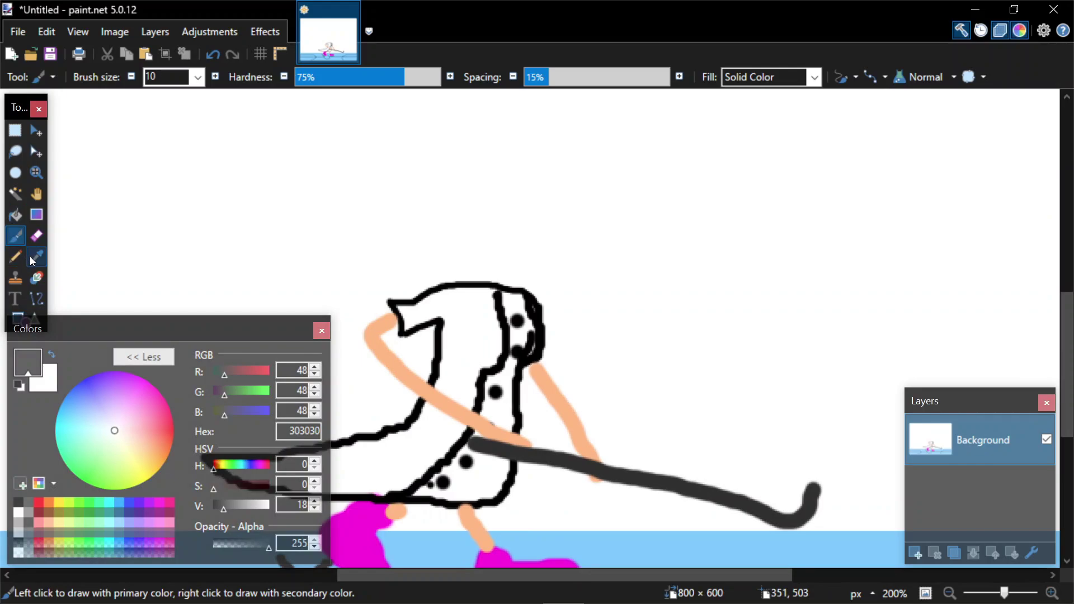
left_click(32, 260)
left_click(442, 403)
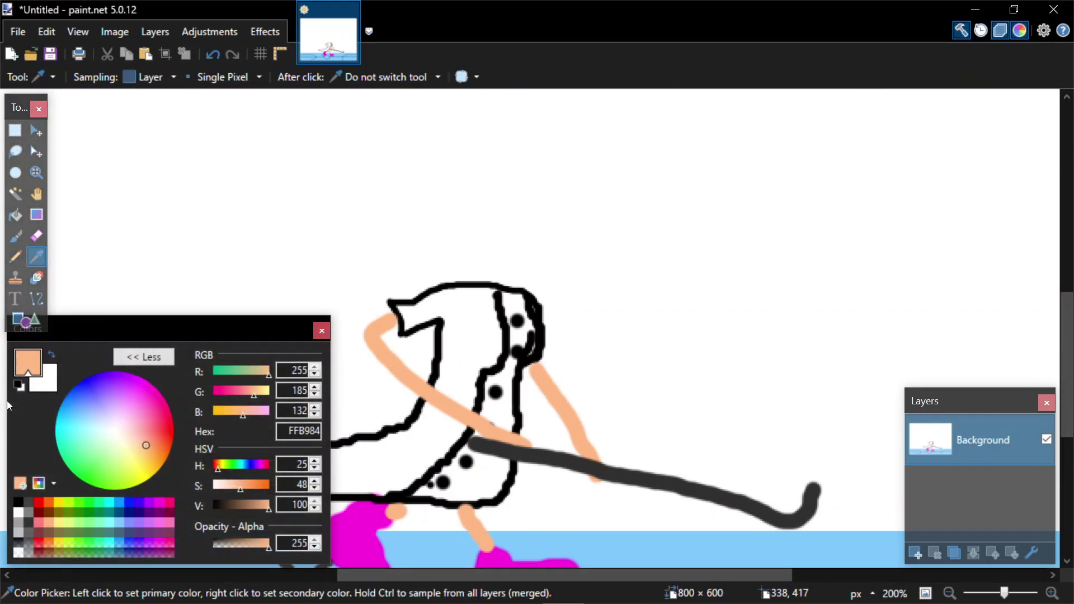
left_click(15, 235)
Enlarge the brush step by step to size 43.
left_click(215, 77)
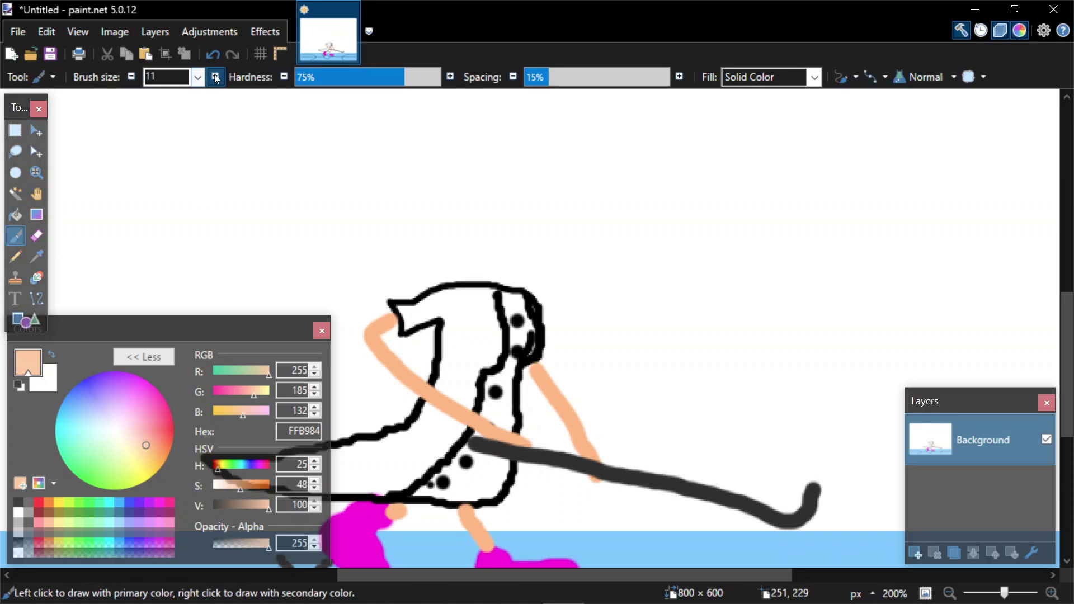
left_click(215, 77)
left_click(215, 77)
left_click(215, 77)
left_click(215, 77)
left_click(215, 77)
left_click(216, 77)
left_click(215, 77)
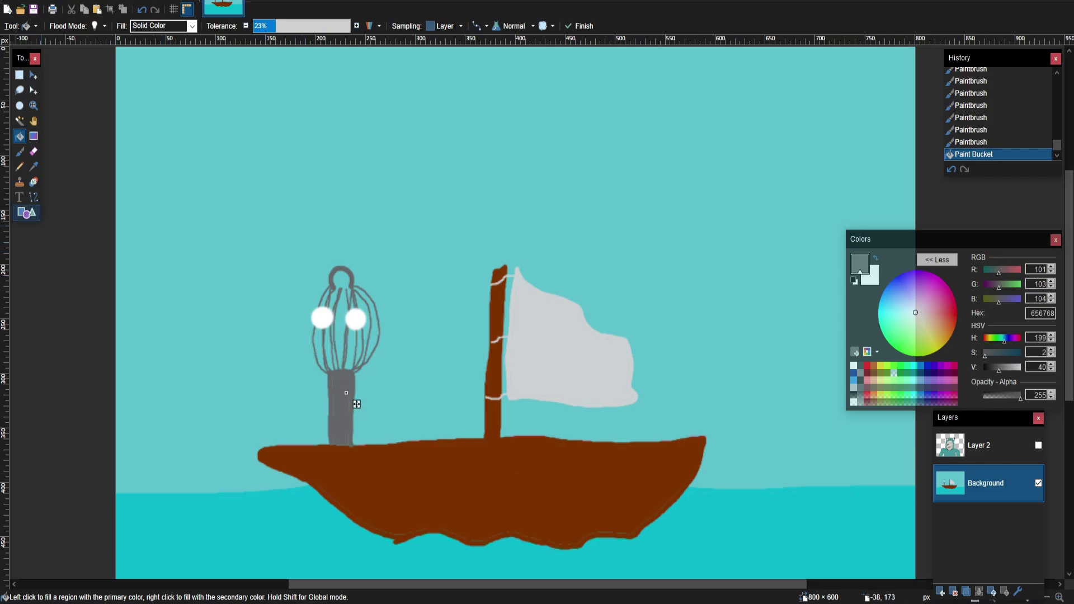
Raise the Paint Bucket tolerance to about 50%.
left_click(286, 26)
left_click_drag(287, 26, 302, 26)
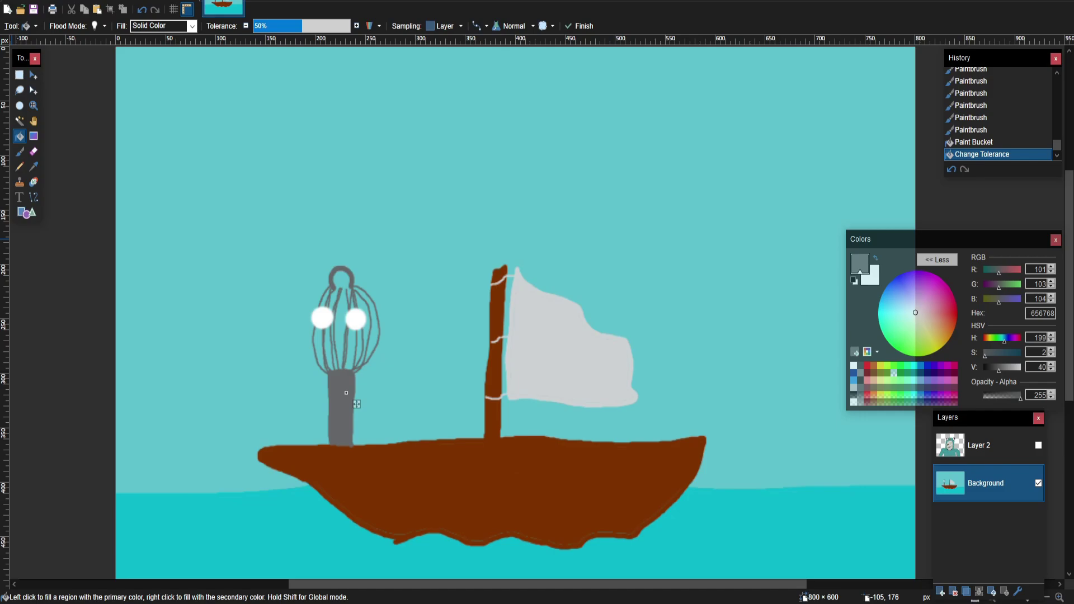
scroll(346, 393, "up", 2)
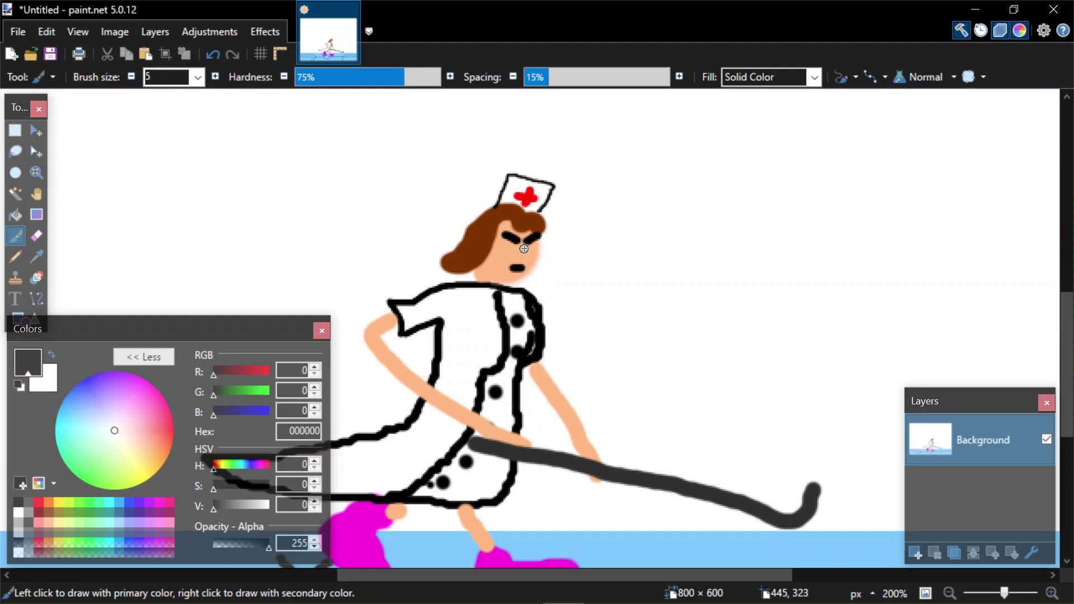
Paint white into both of the nurse's eyes.
left_click(18, 512)
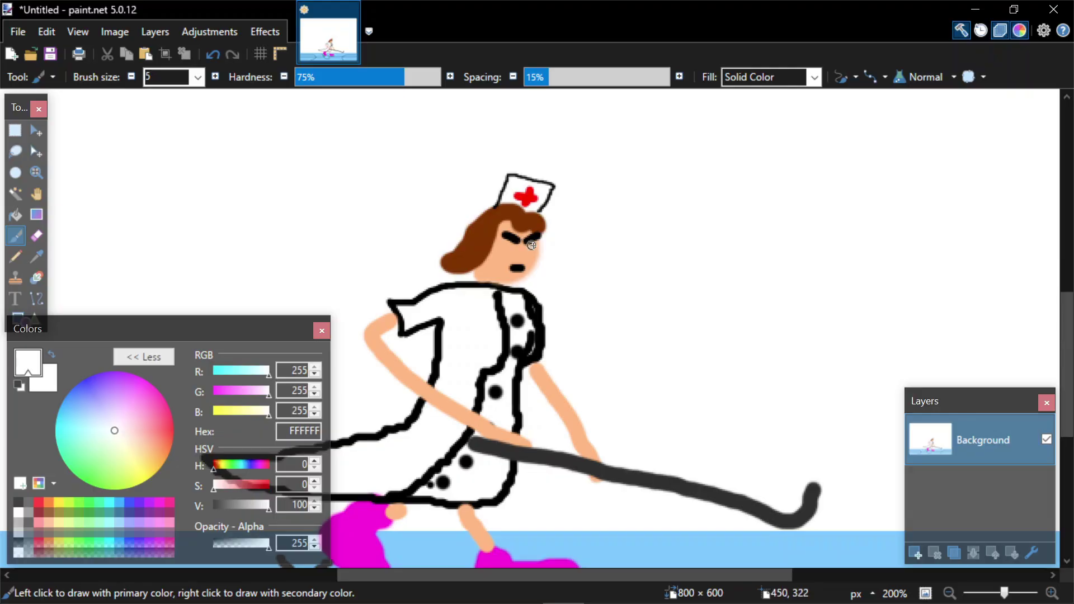
left_click(533, 246)
left_click(512, 245)
Pick black and shrink the brush for thin detail lines.
left_click(19, 385)
key("bracketleft")
key("bracketleft")
key("bracketleft")
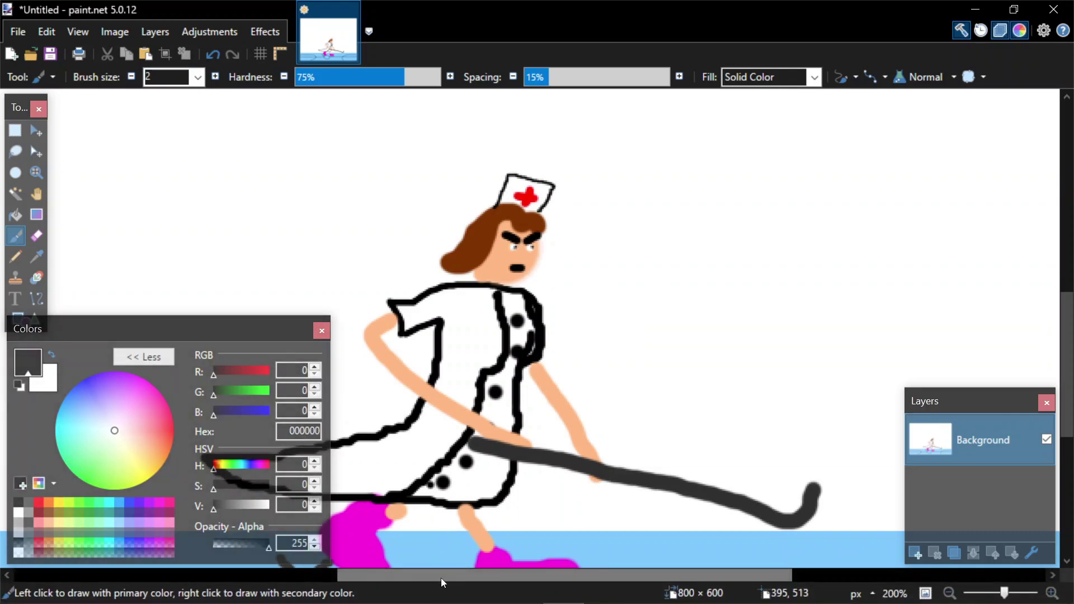
mouse_move(440, 578)
left_mouse_down()
mouse_move(477, 579)
mouse_move(430, 572)
left_mouse_up()
scroll(477, 579, "down", 3)
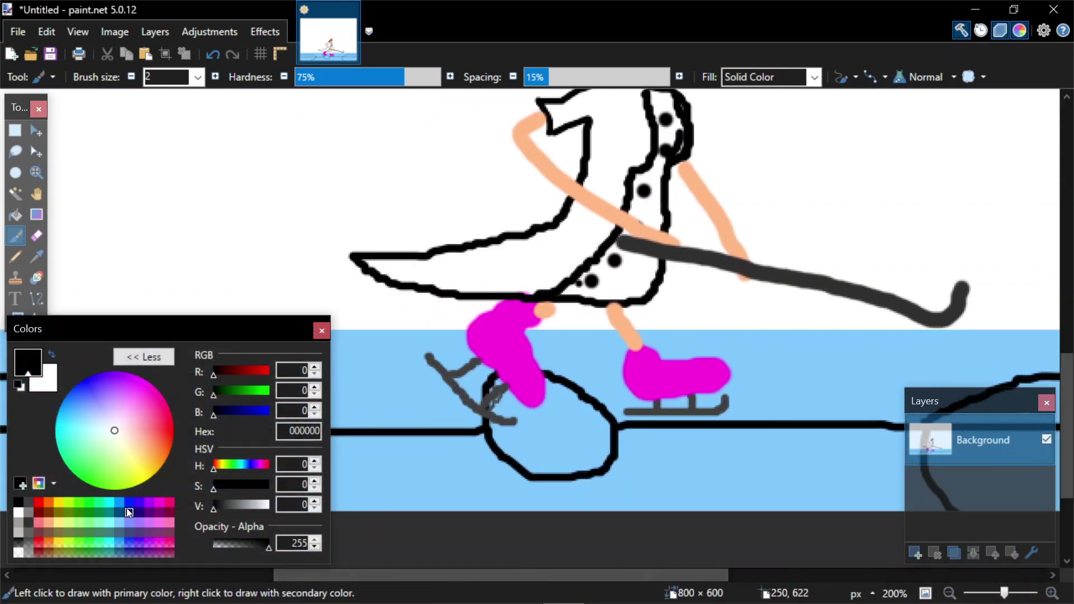
Draw blue stripes along both magenta skates and paint a dark puck on the ice.
left_click(120, 506)
left_click_drag(513, 304, 542, 402)
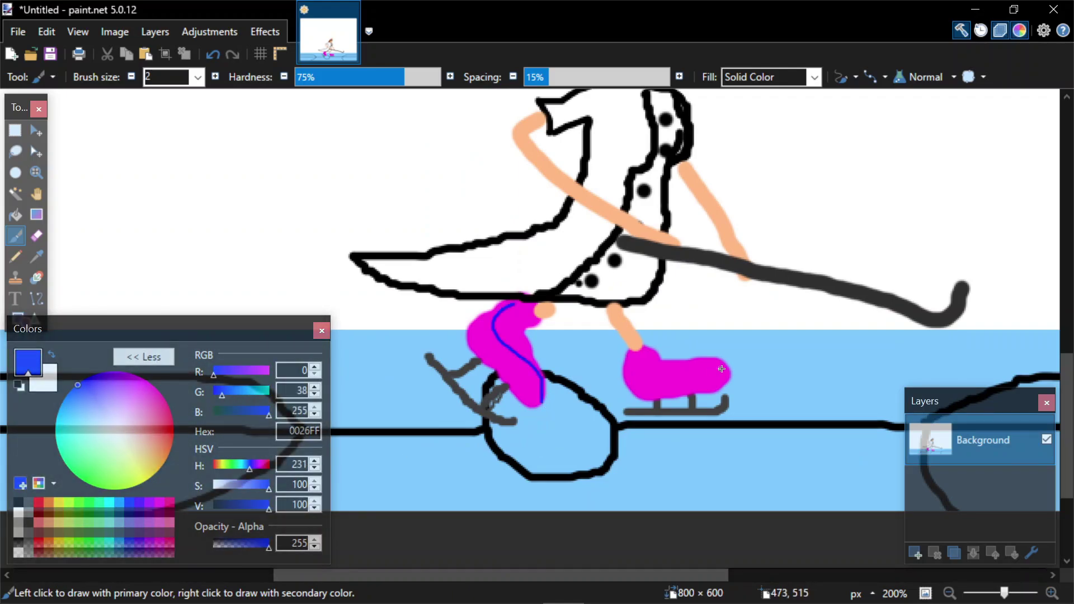
mouse_move(722, 369)
left_mouse_down()
mouse_move(671, 378)
mouse_move(634, 366)
mouse_move(633, 353)
left_mouse_up()
left_click_drag(412, 576, 597, 584)
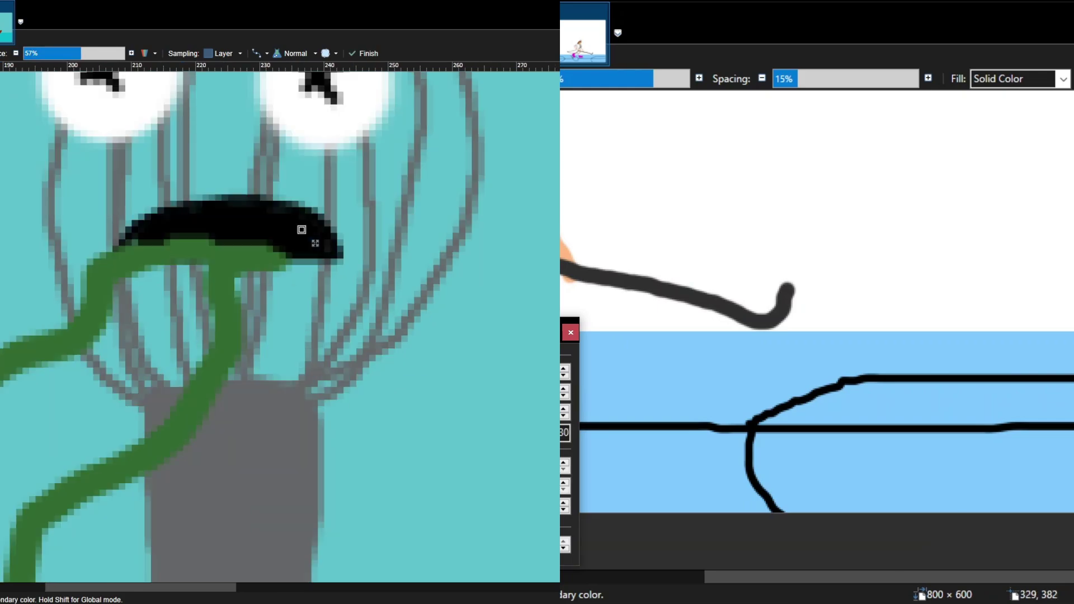
mouse_move(511, 392)
left_mouse_down()
mouse_move(524, 384)
mouse_move(537, 393)
left_mouse_up()
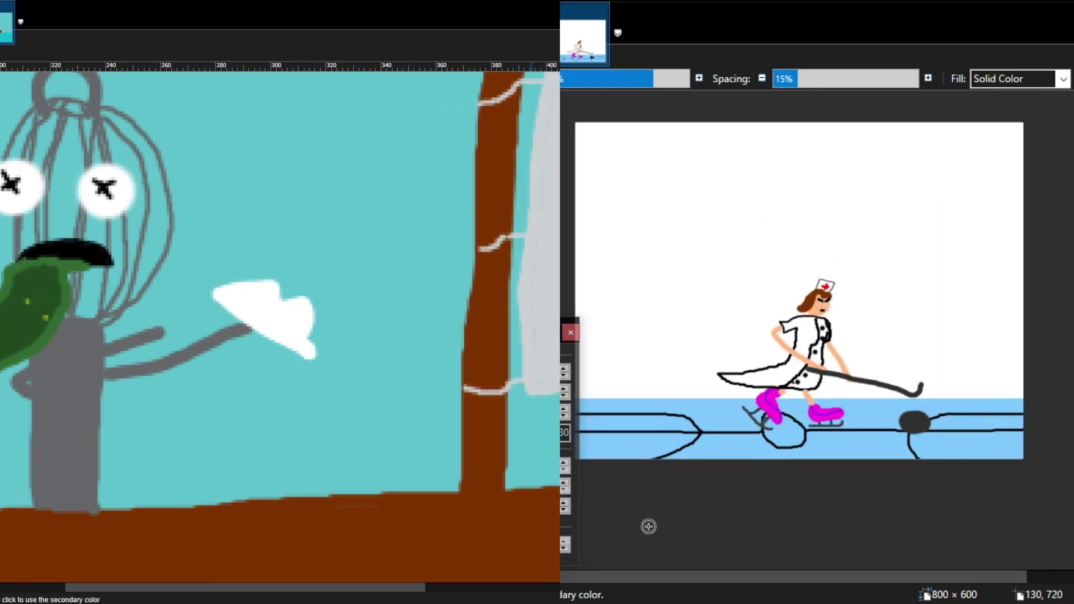
Draw a red net at the rink's left edge, then black eyes, a smile and a Z in the sky.
mouse_move(599, 411)
left_mouse_down()
mouse_move(599, 359)
mouse_move(590, 365)
left_mouse_up()
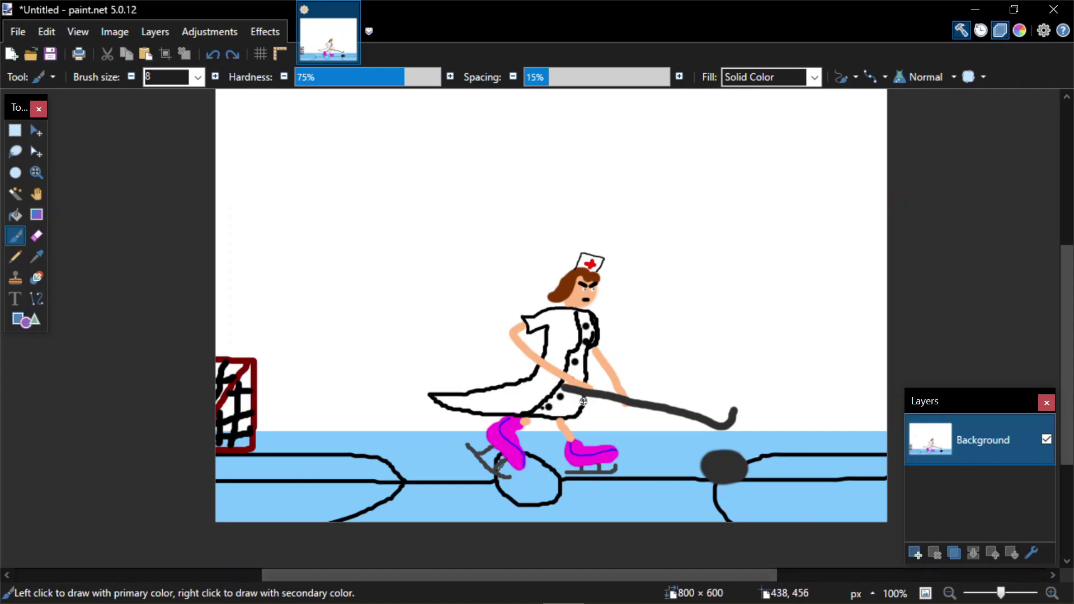
left_click_drag(786, 180, 787, 257)
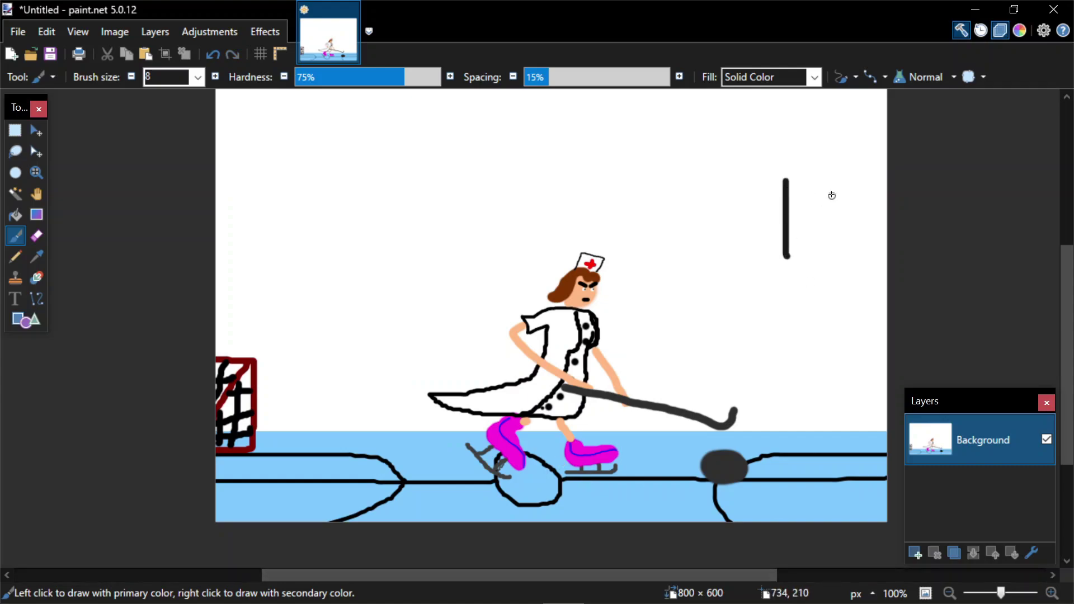
left_click_drag(831, 180, 833, 291)
mouse_move(724, 250)
left_mouse_down()
mouse_move(853, 313)
mouse_move(863, 296)
left_mouse_up()
mouse_move(312, 189)
left_mouse_down()
mouse_move(360, 235)
mouse_move(400, 238)
left_mouse_up()
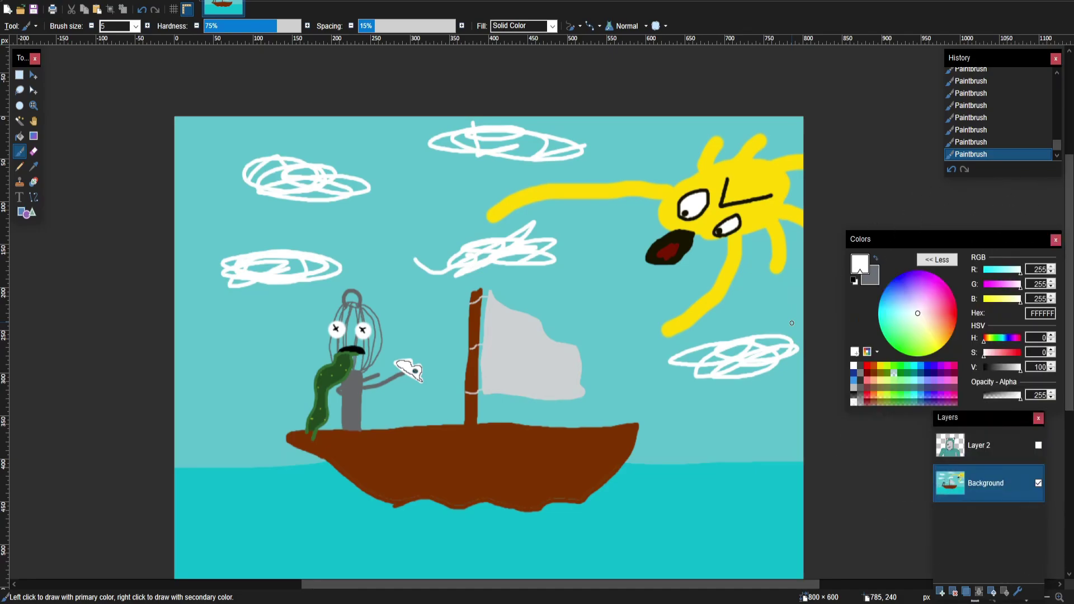
Scroll up and down to review the seasick whisk-sailor boat scene.
scroll(715, 335, "down", 1)
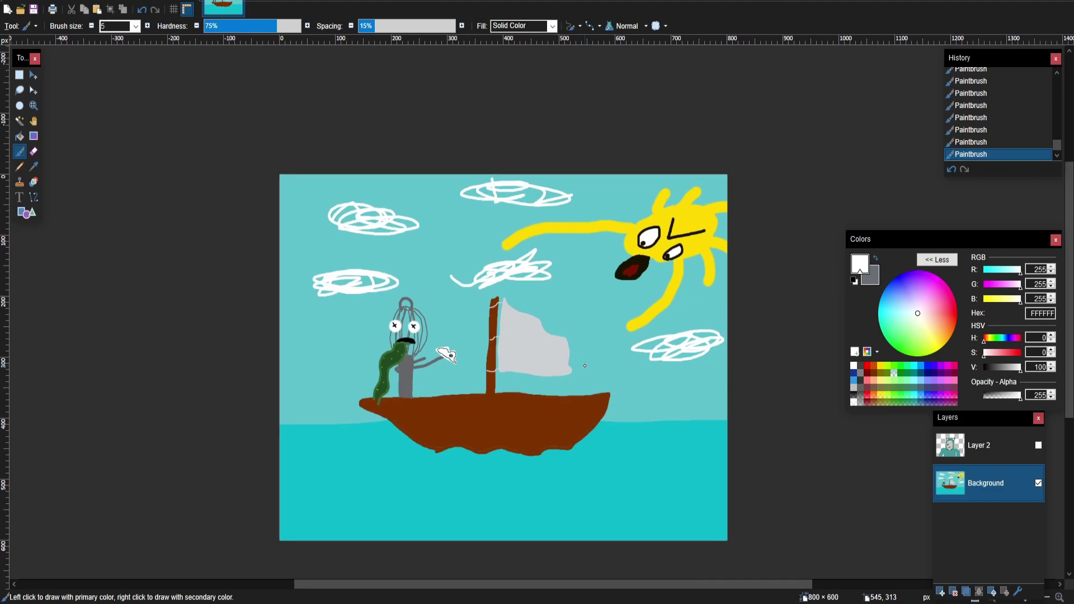
scroll(727, 363, "up", 1)
scroll(618, 429, "down", 1)
scroll(617, 428, "down", 1)
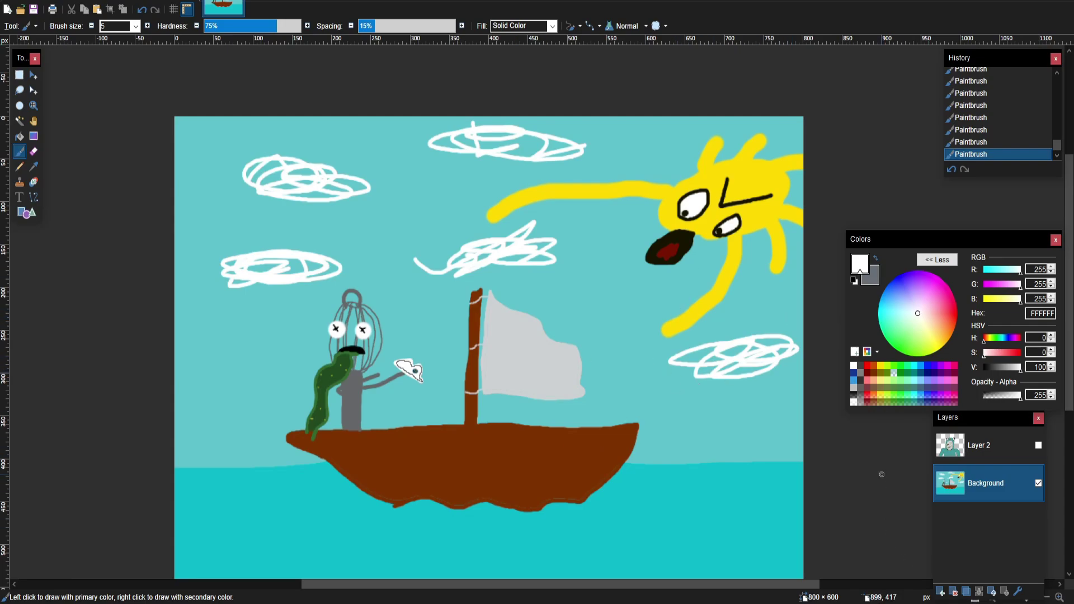
scroll(616, 412, "down", 1)
scroll(616, 413, "up", 1)
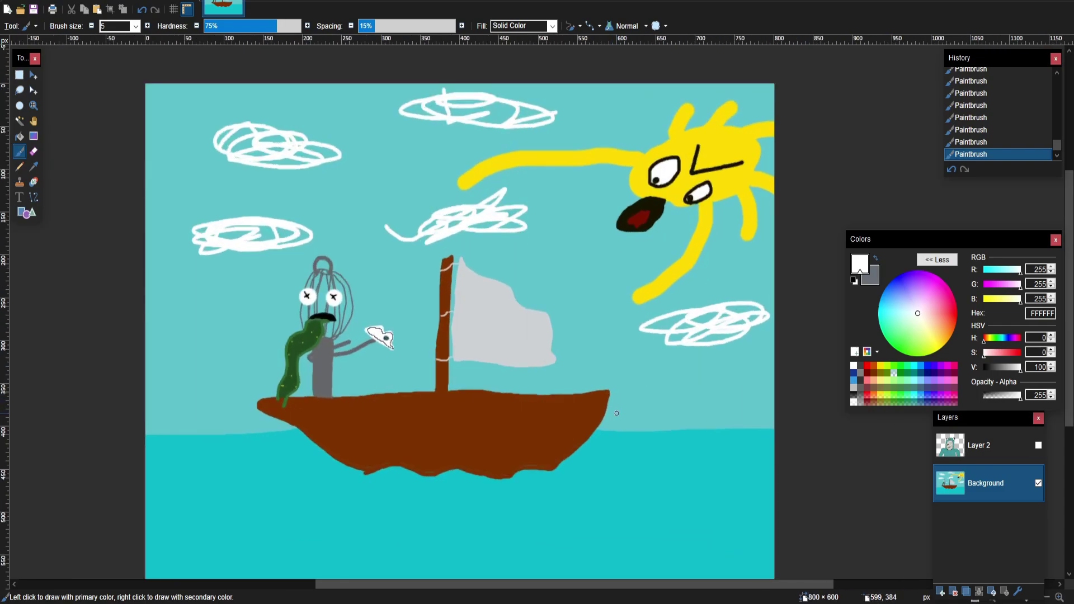
scroll(617, 413, "down", 1)
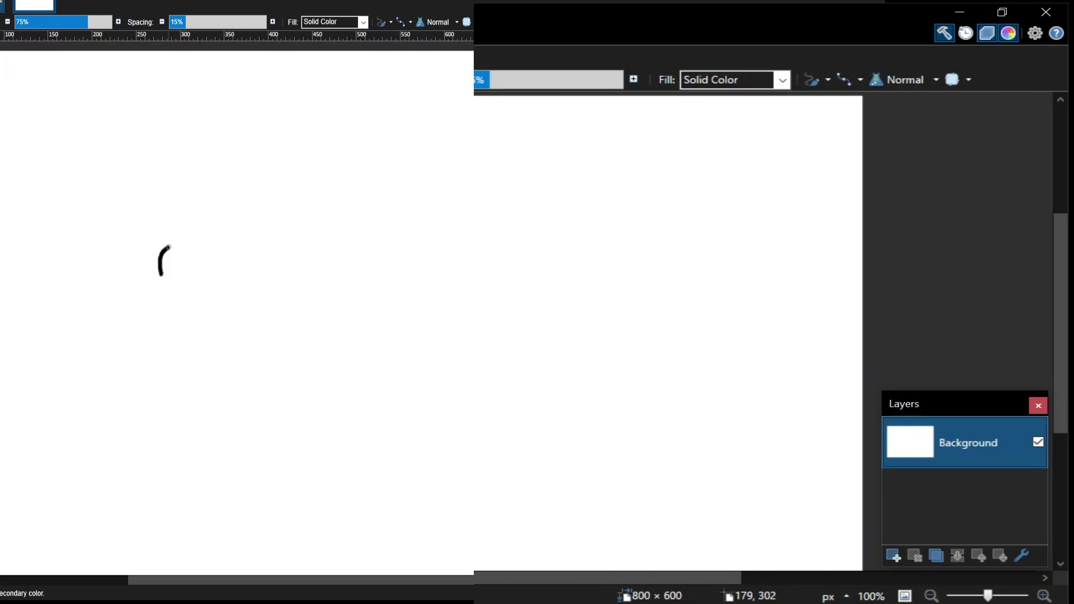
Outline the figure's looped bead body and the shirt with bead hands, undoing a stray smile stroke.
mouse_move(168, 246)
left_mouse_down()
mouse_move(220, 235)
mouse_move(288, 246)
mouse_move(284, 292)
left_mouse_up()
mouse_move(99, 336)
left_mouse_down()
mouse_move(165, 291)
mouse_move(322, 392)
mouse_move(286, 377)
left_mouse_up()
mouse_move(109, 358)
left_mouse_down()
mouse_move(77, 391)
mouse_move(73, 420)
left_mouse_up()
left_click_drag(336, 366, 373, 426)
scroll(373, 426, "up", 2)
left_click_drag(203, 288, 274, 304)
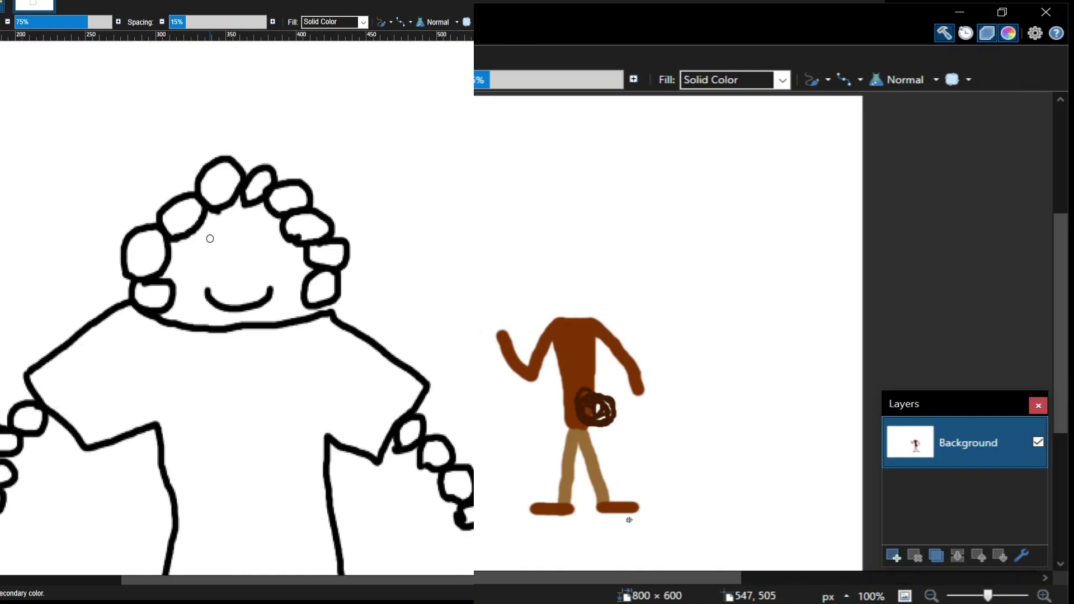
key("ctrl+z")
Add eye dots to the head and write 'Borby' with a pink zigzag on the shirt.
left_click(179, 212)
left_click(327, 224)
scroll(265, 303, "down", 3)
mouse_move(203, 280)
left_mouse_down()
mouse_move(302, 313)
mouse_move(291, 364)
left_mouse_up()
left_click_drag(206, 346, 212, 399)
Draw the remaining limb strokes, the bead legs and the bead feet.
left_click_drag(78, 251, 129, 299)
left_click_drag(400, 249, 369, 299)
left_click_drag(181, 520, 340, 509)
scroll(263, 448, "down", 3)
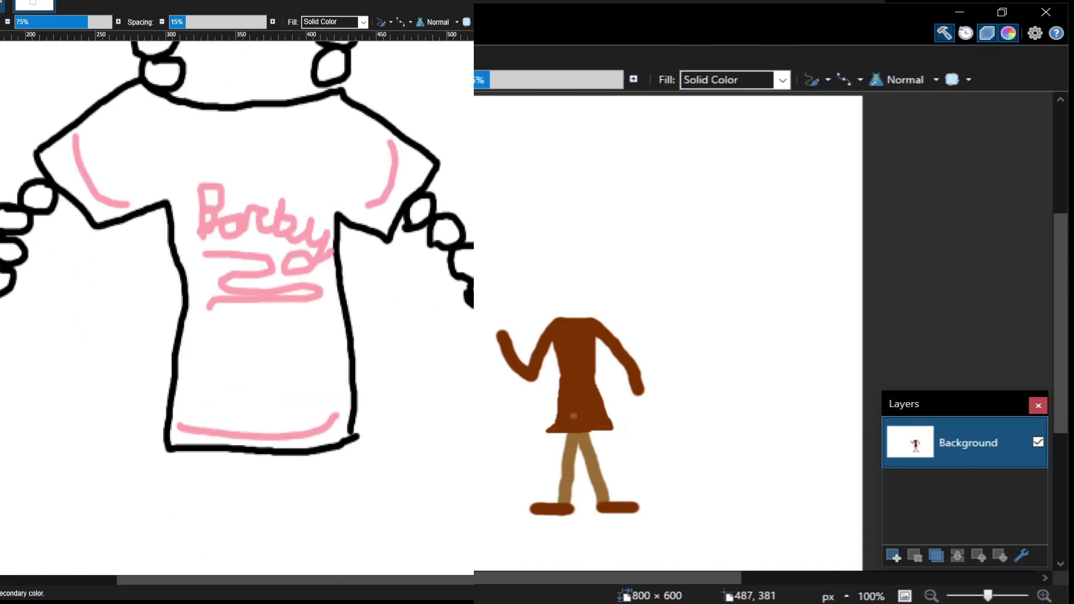
left_click_drag(204, 344, 213, 391)
left_click_drag(319, 344, 316, 380)
left_click_drag(212, 392, 202, 430)
left_click_drag(316, 380, 329, 435)
left_click_drag(202, 431, 140, 448)
left_click_drag(329, 435, 313, 464)
Fill the background and shirt blue and the hair beads yellow with the Paint Bucket.
key("ctrl+b")
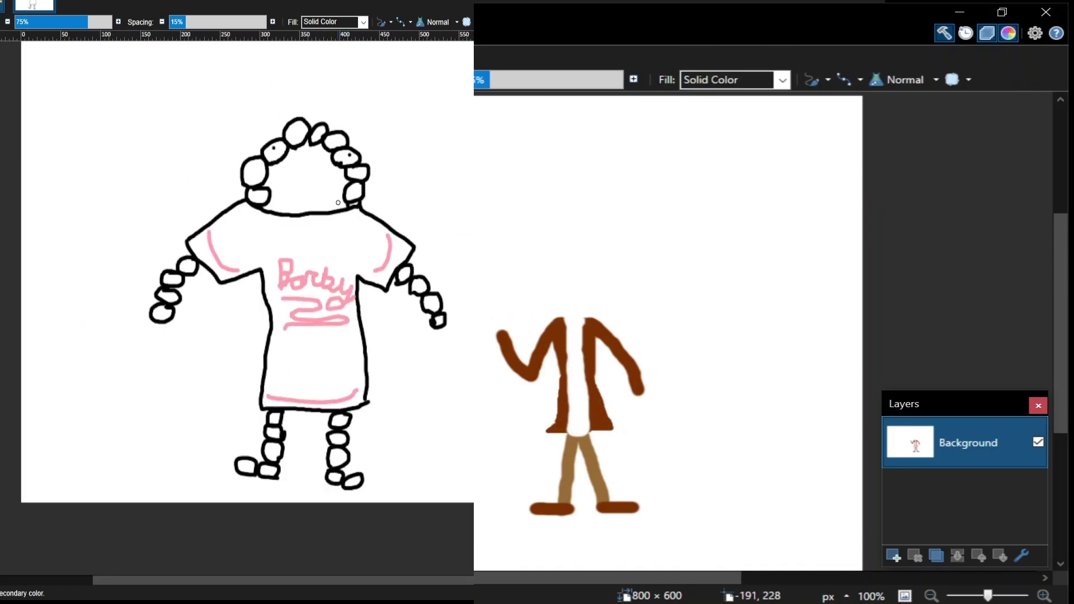
key("f")
left_click(84, 112)
left_click(84, 112)
left_click(313, 347)
left_click(302, 168)
Fill the eyes white, then try black on the shirt before restoring it to white.
scroll(312, 168, "up", 3)
scroll(323, 180, "down", 5)
scroll(313, 224, "down", 3)
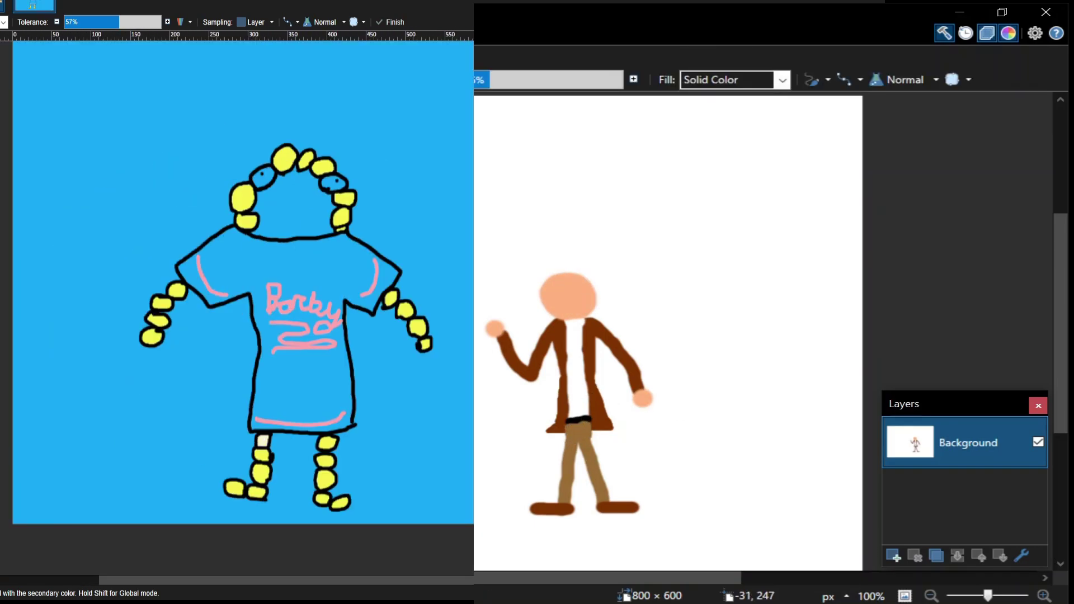
scroll(414, 224, "up", 3)
left_click(431, 226)
scroll(380, 216, "down", 3)
scroll(380, 217, "up", 3)
scroll(380, 217, "up", 1)
scroll(335, 219, "down", 3)
scroll(328, 213, "up", 2)
left_click(329, 212)
left_click(328, 213)
scroll(313, 391, "up", 3)
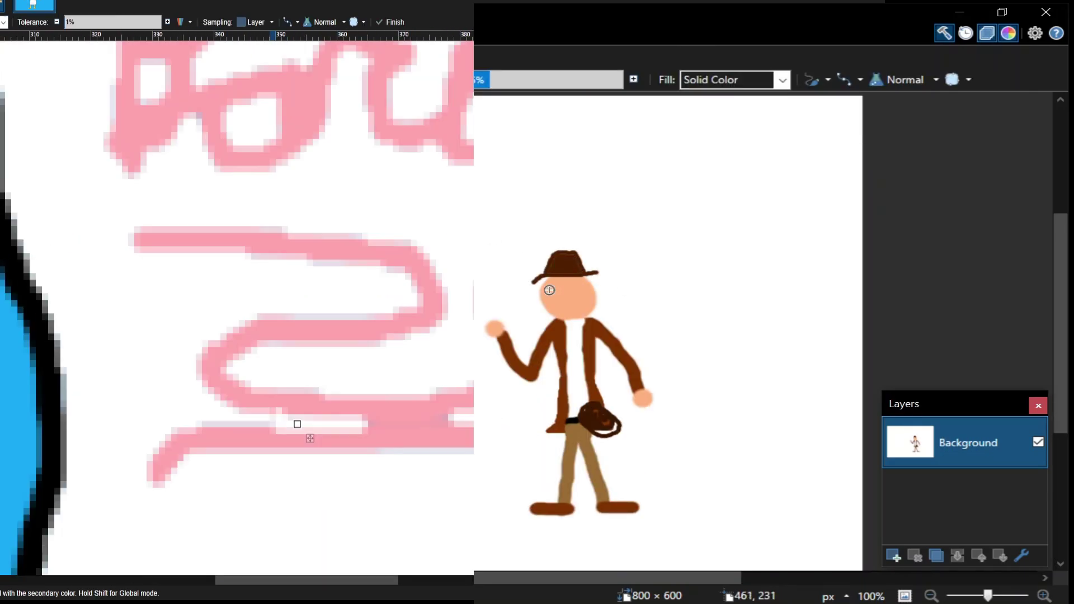
scroll(297, 423, "down", 2)
scroll(347, 367, "down", 3)
scroll(347, 366, "up", 1)
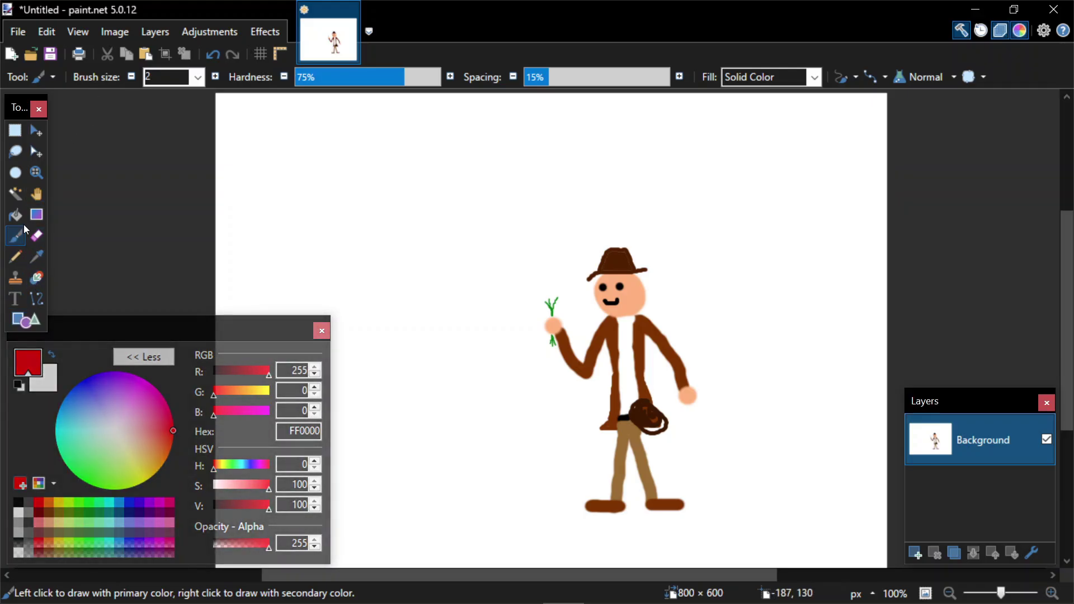
Thicken the brush and paint a black hat stroke on the head, redoing a stray stroke.
left_click(222, 76)
left_click(223, 76)
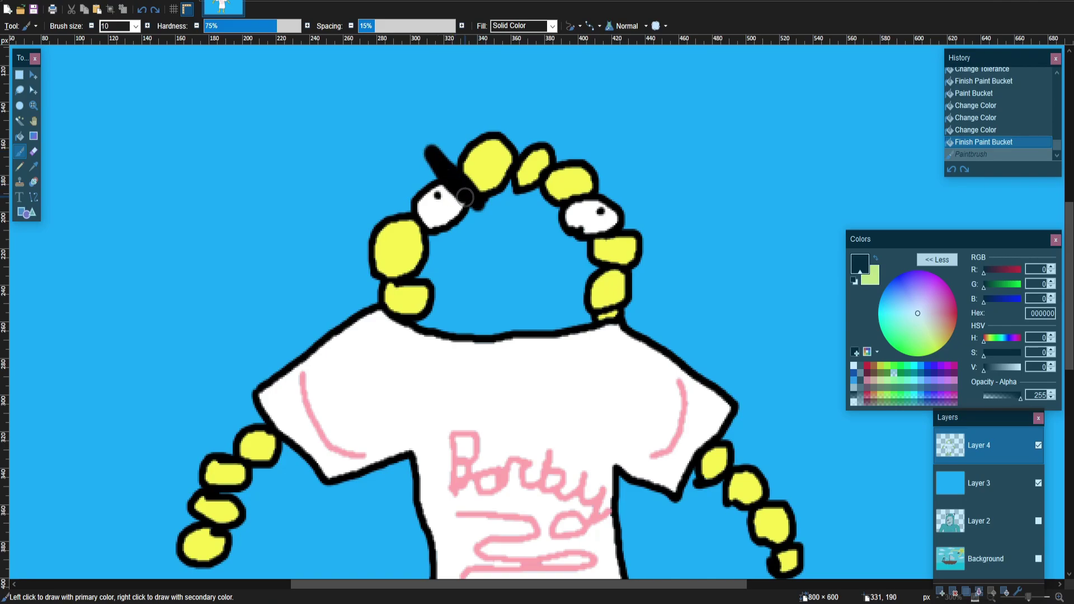
left_click_drag(456, 187, 483, 215)
mouse_move(631, 162)
left_mouse_down()
mouse_move(567, 209)
mouse_move(631, 150)
left_mouse_up()
key("ctrl+z")
key("ctrl+z")
mouse_move(565, 208)
left_mouse_down()
mouse_move(643, 155)
mouse_move(567, 207)
left_mouse_up()
key("ctrl+b")
Paint the gardener's peach head and blue body with legs and outstretched arms.
scroll(676, 181, "up", 2)
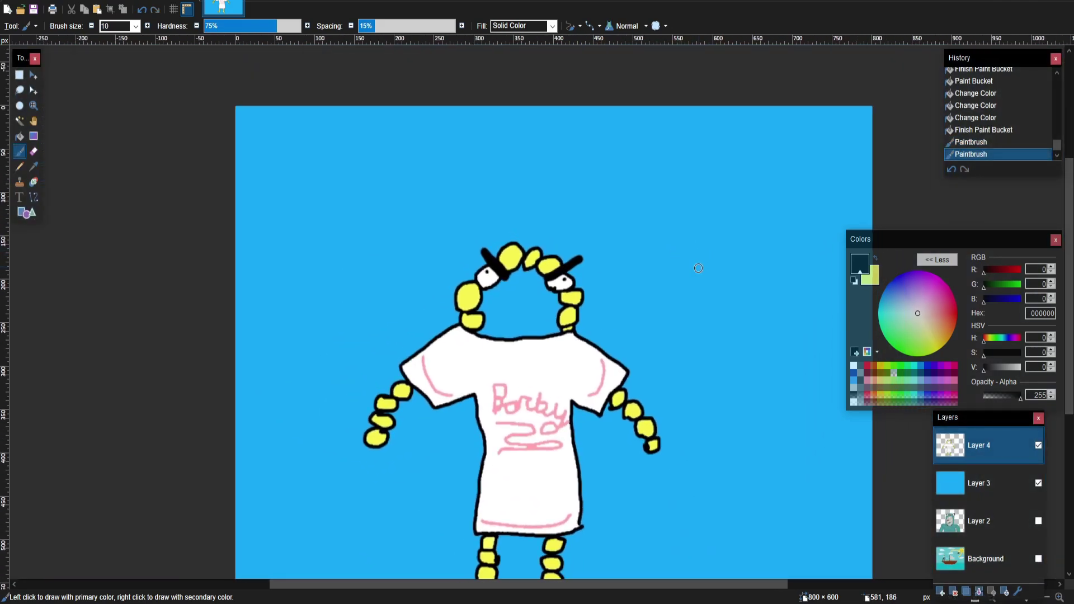
left_click_drag(684, 253, 654, 180)
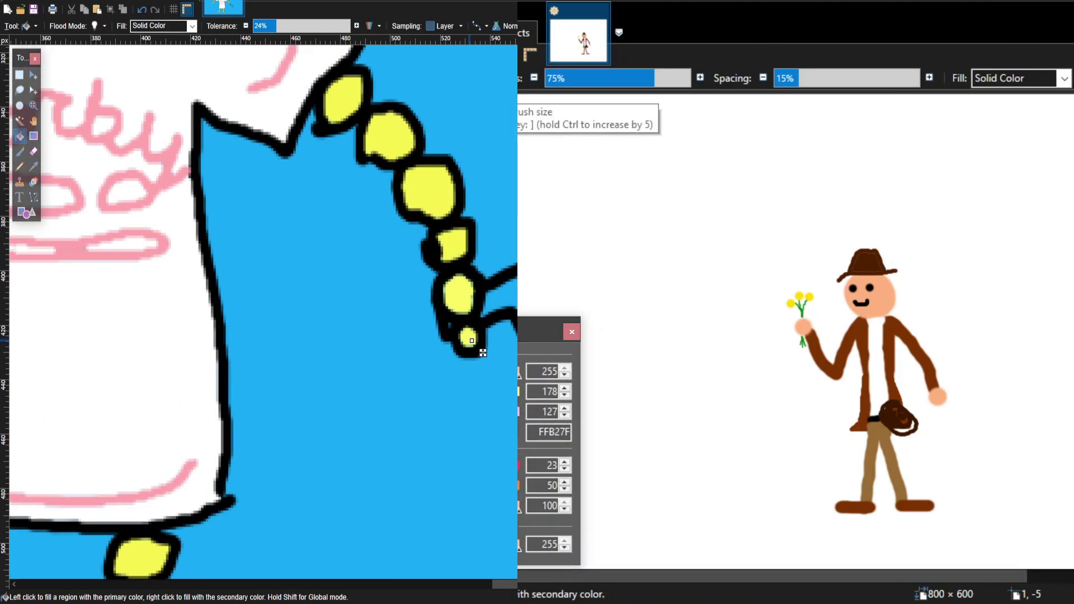
left_click(740, 296)
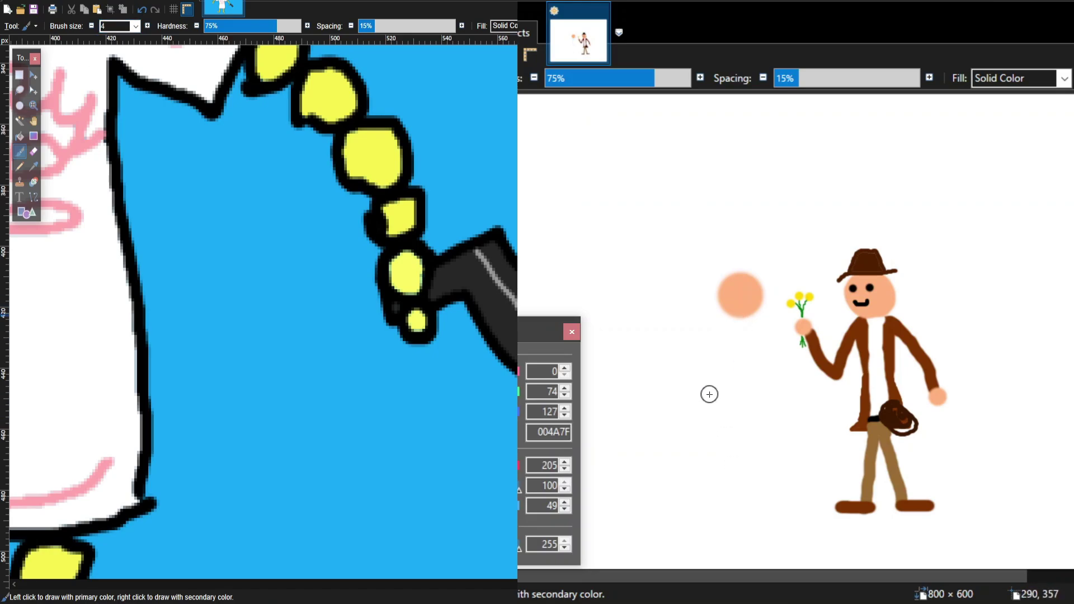
mouse_move(733, 319)
left_mouse_down()
mouse_move(756, 336)
mouse_move(744, 475)
left_mouse_up()
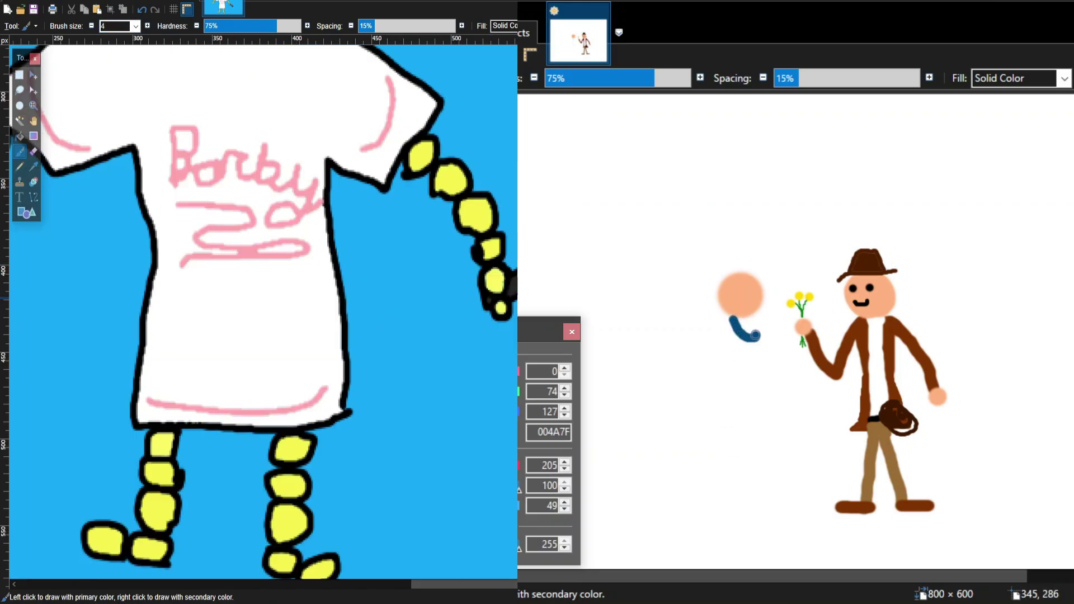
mouse_move(744, 402)
left_mouse_down()
mouse_move(733, 495)
mouse_move(767, 492)
left_mouse_up()
left_click_drag(685, 312, 777, 308)
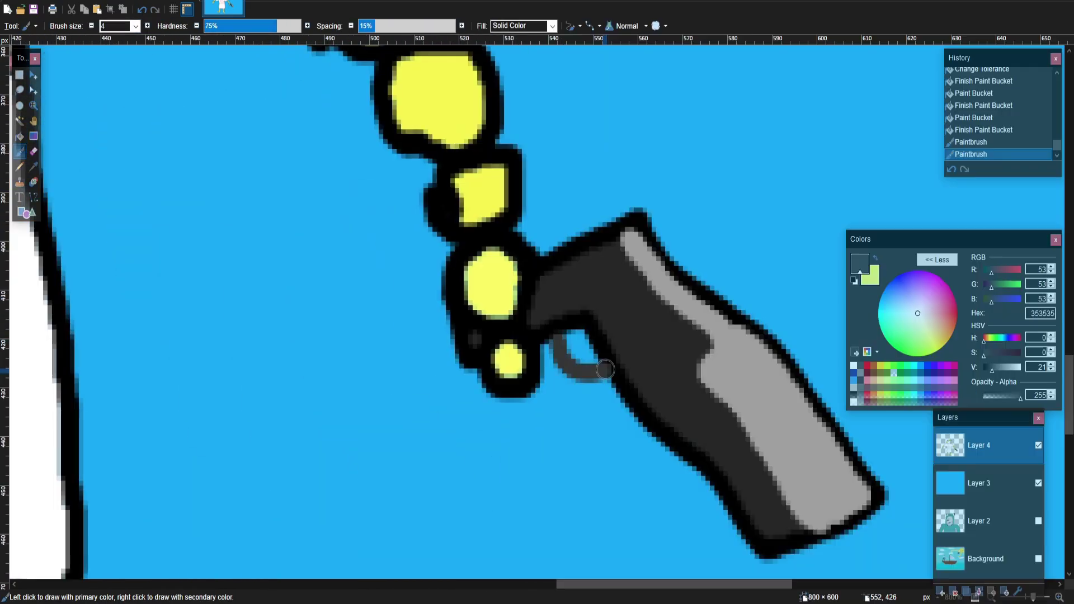
Darken the gun grip's light-grey edge, undoing a trial darker-grey shading line.
left_click(670, 367)
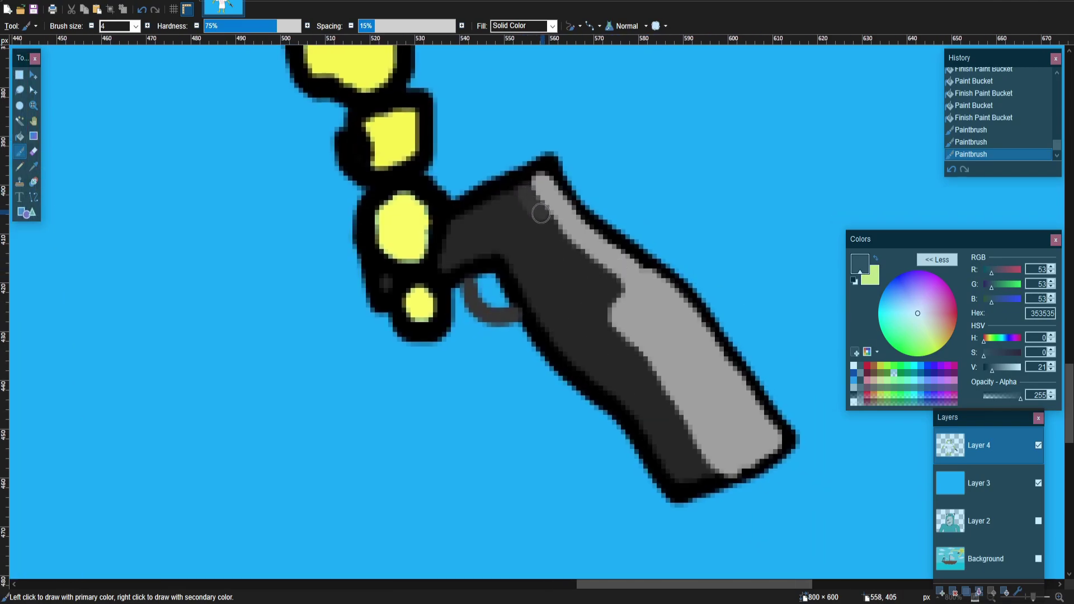
mouse_move(539, 209)
left_mouse_down()
mouse_move(617, 291)
mouse_move(601, 300)
mouse_move(608, 332)
mouse_move(666, 394)
mouse_move(709, 471)
left_mouse_up()
scroll(709, 471, "down", 3)
scroll(709, 471, "right", 3)
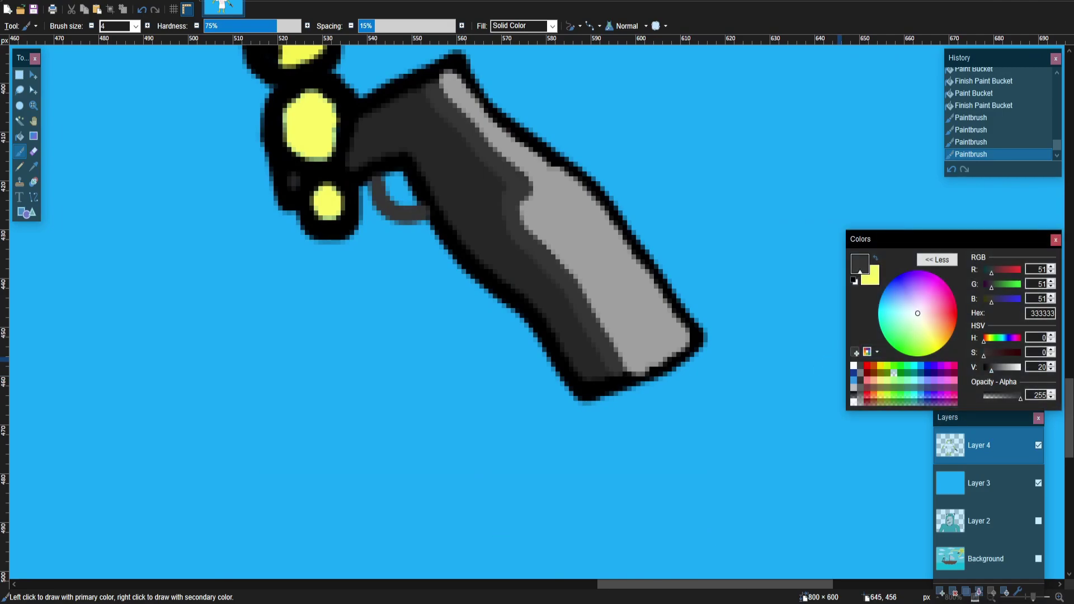
left_click(987, 367)
left_click_drag(674, 378, 654, 394)
key("ctrl+z")
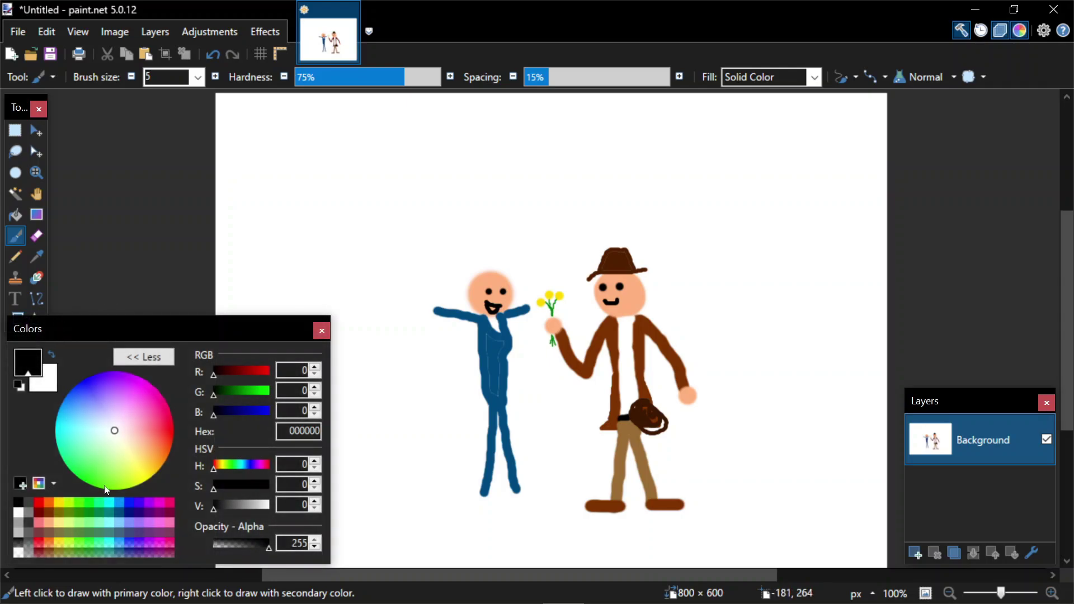
Paint green shoes on the gardener's feet with a slightly thicker brush.
left_click(78, 504)
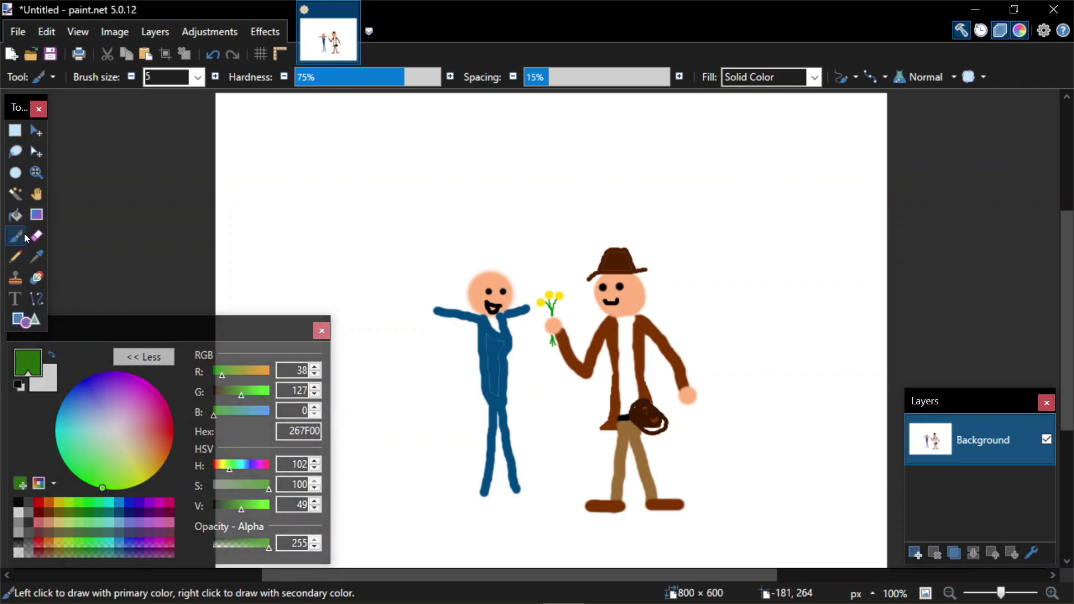
left_click(214, 78, "ctrl")
left_click(215, 78)
left_click(215, 78)
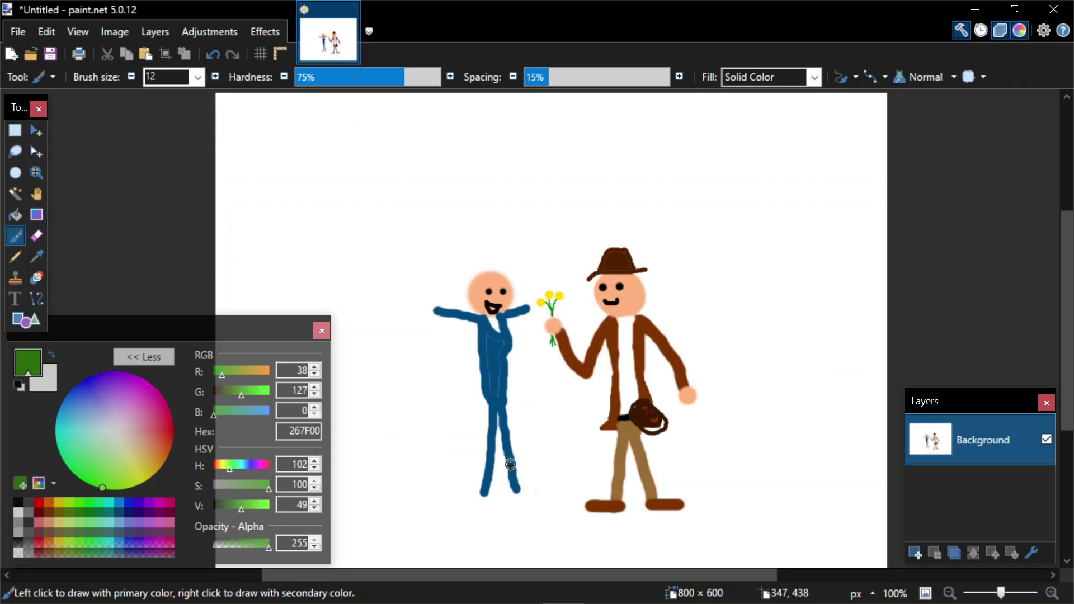
mouse_move(515, 496)
left_mouse_down()
mouse_move(486, 470)
mouse_move(487, 497)
mouse_move(451, 495)
mouse_move(483, 474)
mouse_move(480, 490)
mouse_move(468, 485)
left_mouse_up()
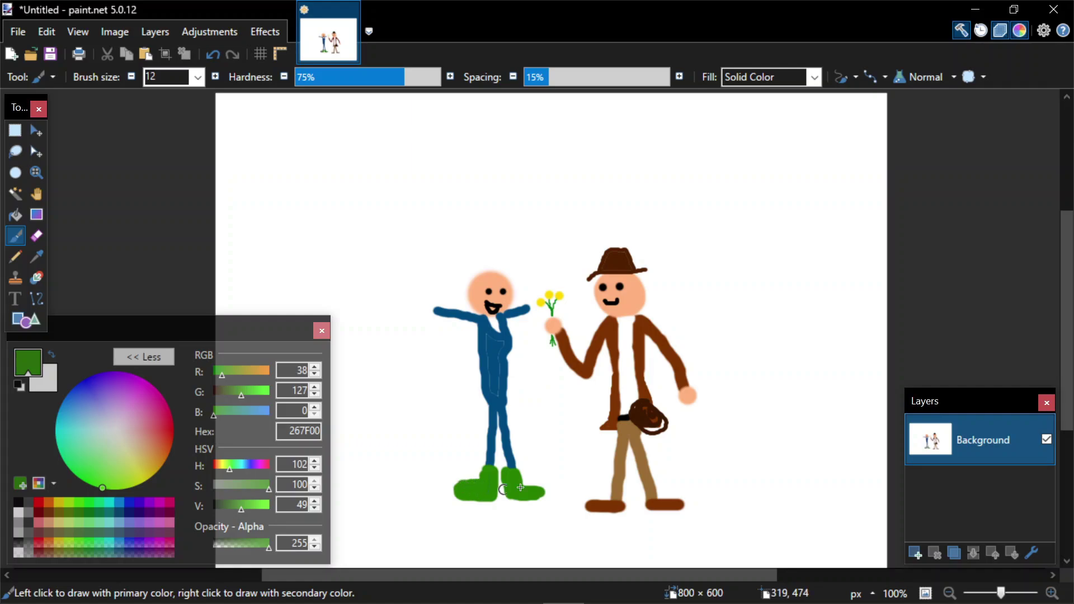
mouse_move(540, 486)
left_mouse_down()
mouse_move(551, 492)
mouse_move(520, 496)
left_mouse_up()
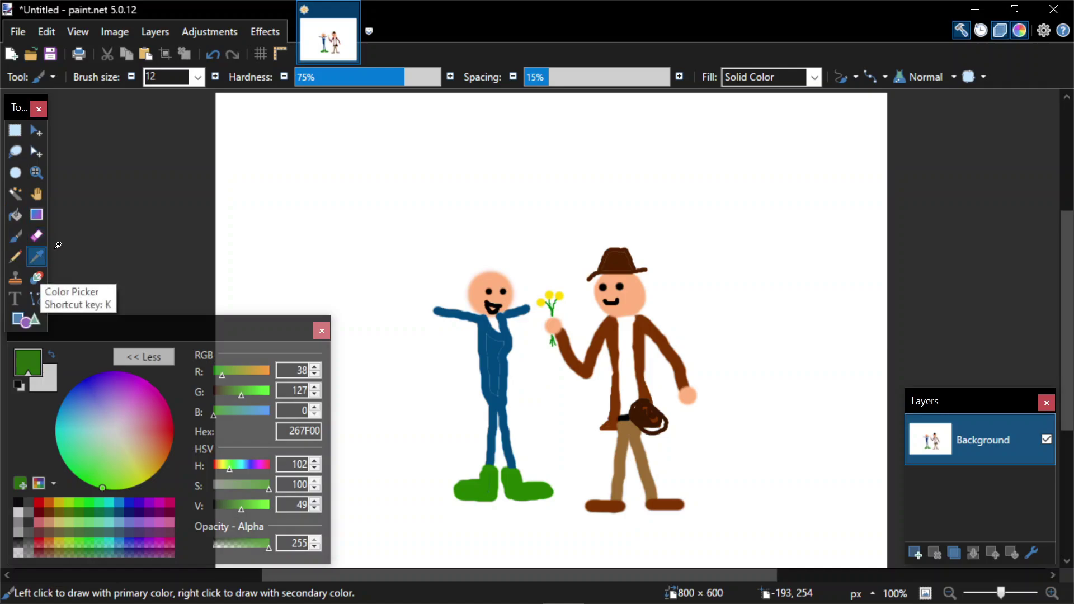
Sample the explorer's skin tone and paint both of the gardener's hands.
left_click(37, 257)
left_click(473, 282)
key("b")
left_click(430, 308)
left_click(532, 307)
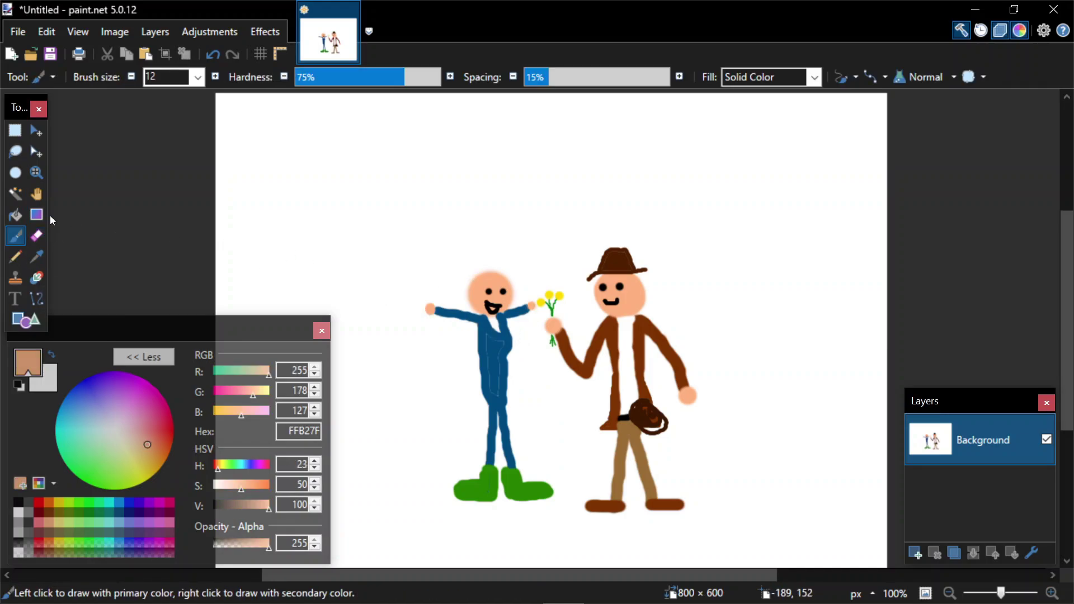
Pick the hat's dark brown and paint the gardener's hair.
key("k")
left_click(618, 262)
key("b")
mouse_move(500, 272)
left_mouse_down()
mouse_move(480, 273)
mouse_move(461, 302)
mouse_move(487, 271)
mouse_move(524, 292)
left_mouse_up()
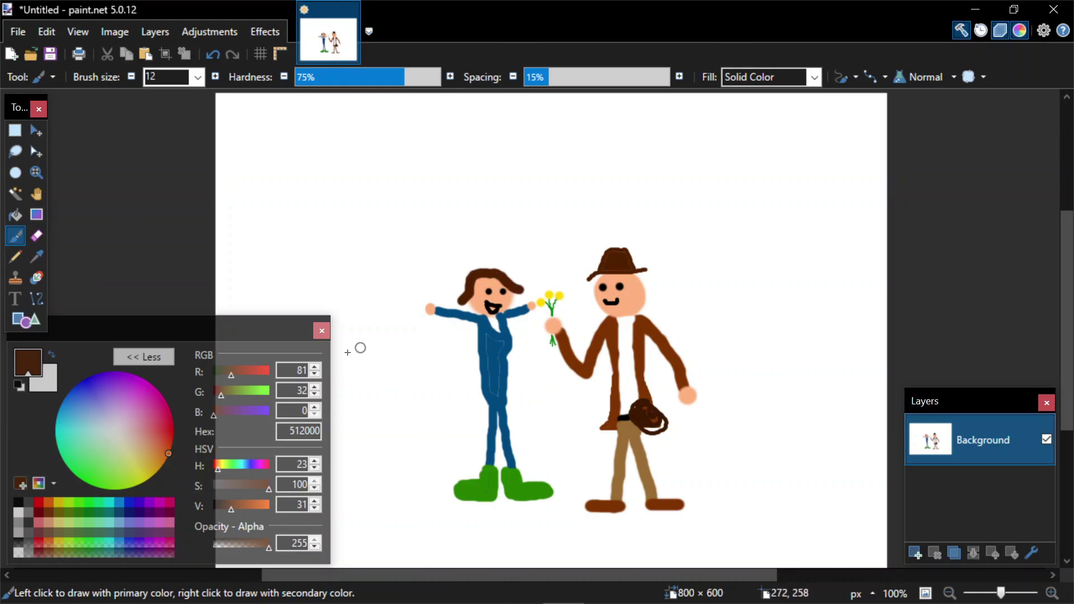
Draw a red heart above the couple and fill its inside with dark red.
left_click(39, 502)
mouse_move(547, 178)
left_mouse_down()
mouse_move(536, 150)
mouse_move(503, 145)
mouse_move(486, 192)
mouse_move(552, 283)
left_mouse_up()
mouse_move(545, 173)
left_mouse_down()
mouse_move(608, 212)
mouse_move(588, 259)
mouse_move(545, 282)
left_mouse_up()
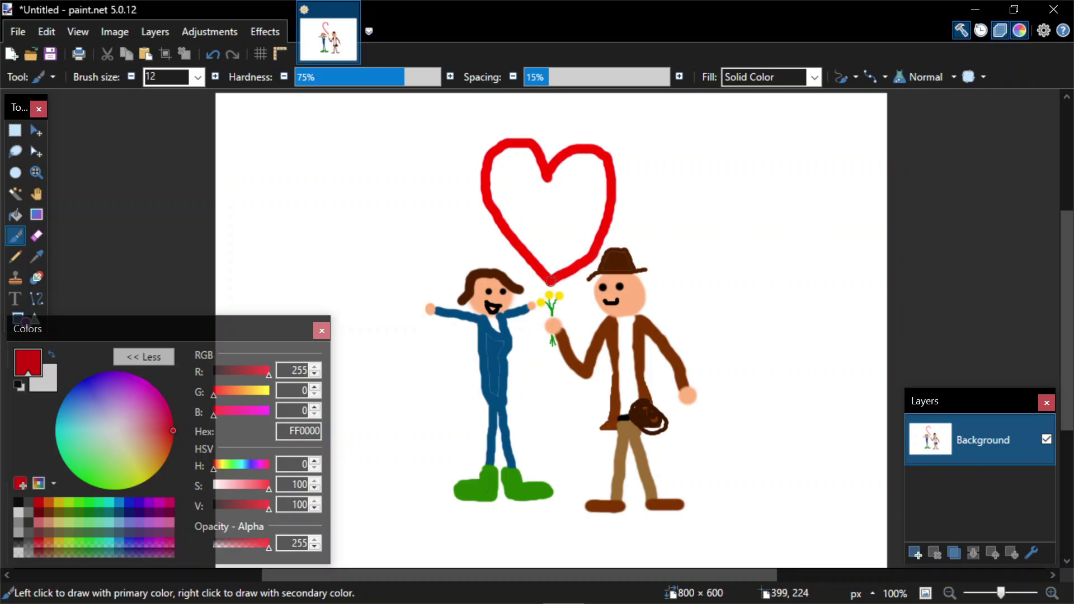
left_click(39, 511)
left_click(17, 218)
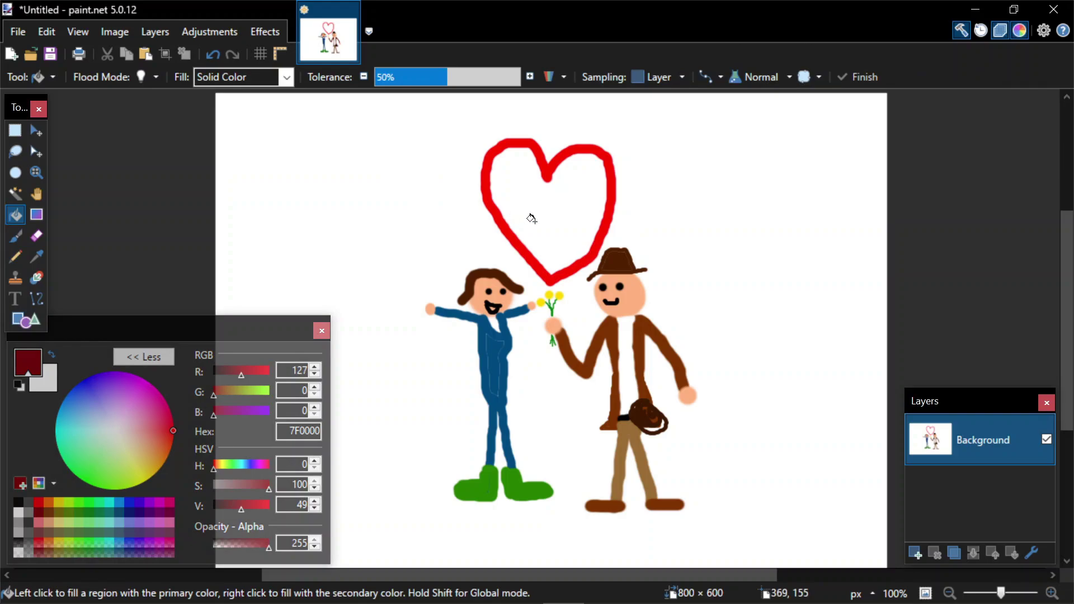
left_click(543, 220)
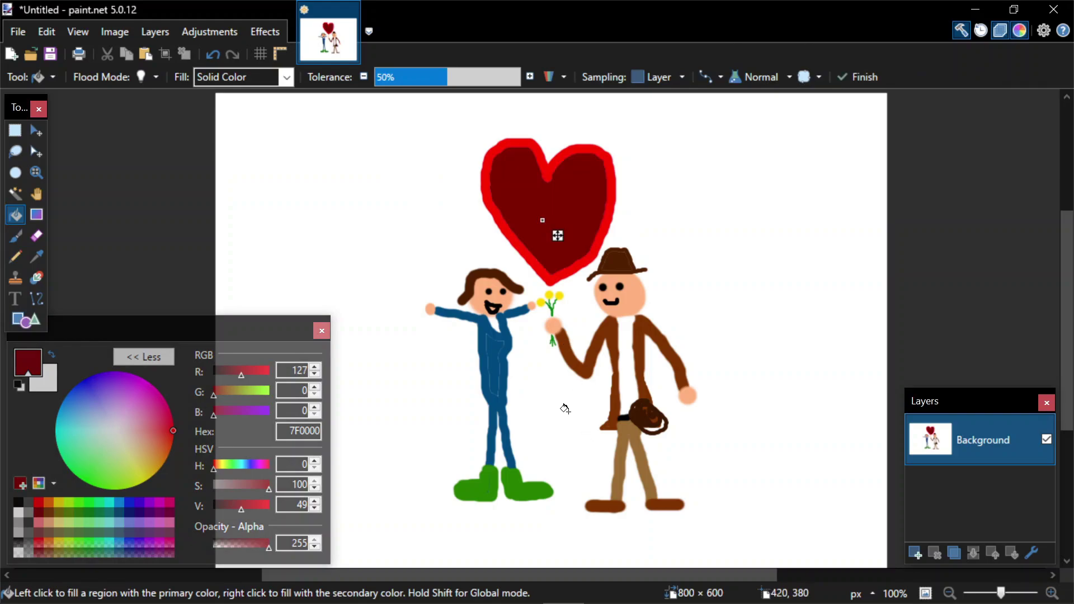